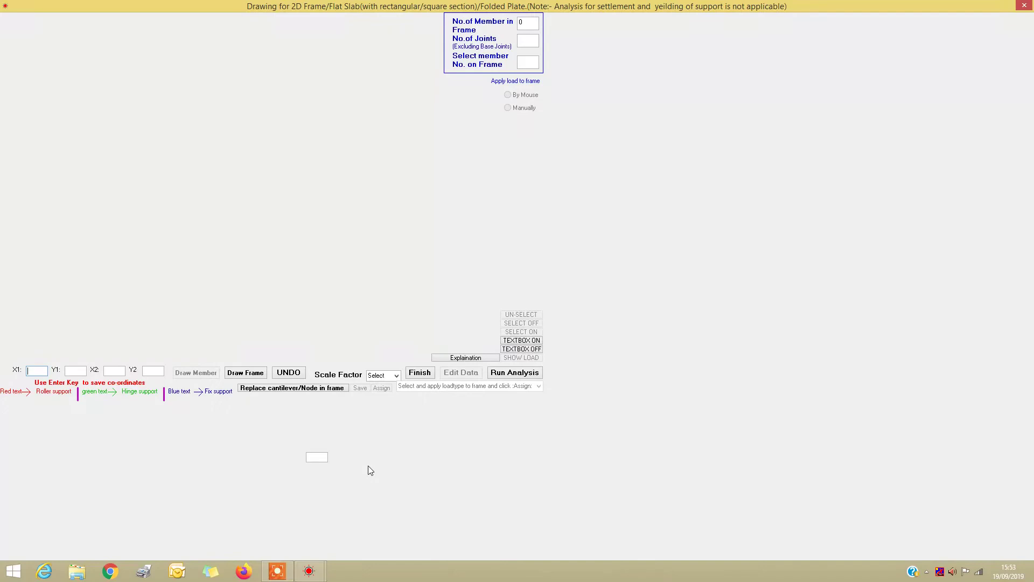
Step: Start a frame drawing with 4 bays, number of storeys 1 and a typical storey height of 3
{"action": "left_click", "coordinate": [247, 375]}
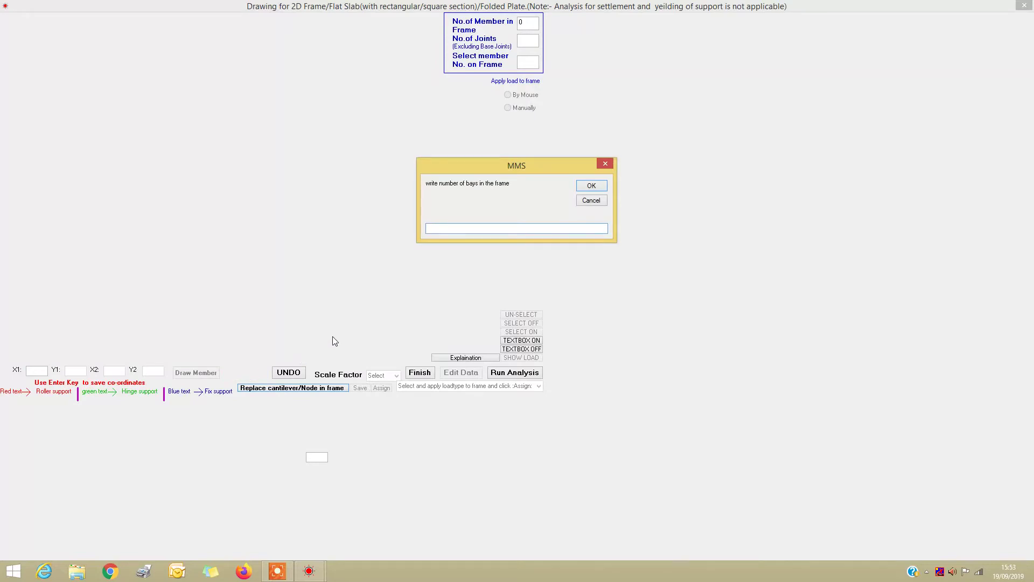
{"action": "type", "text": "4"}
{"action": "key", "text": "Return"}
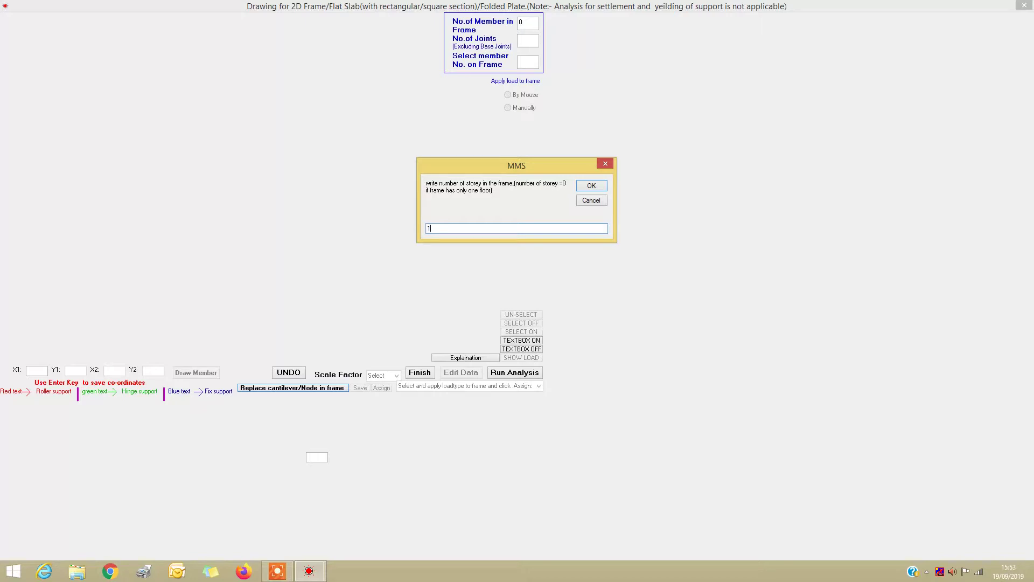
{"action": "key", "text": "Return"}
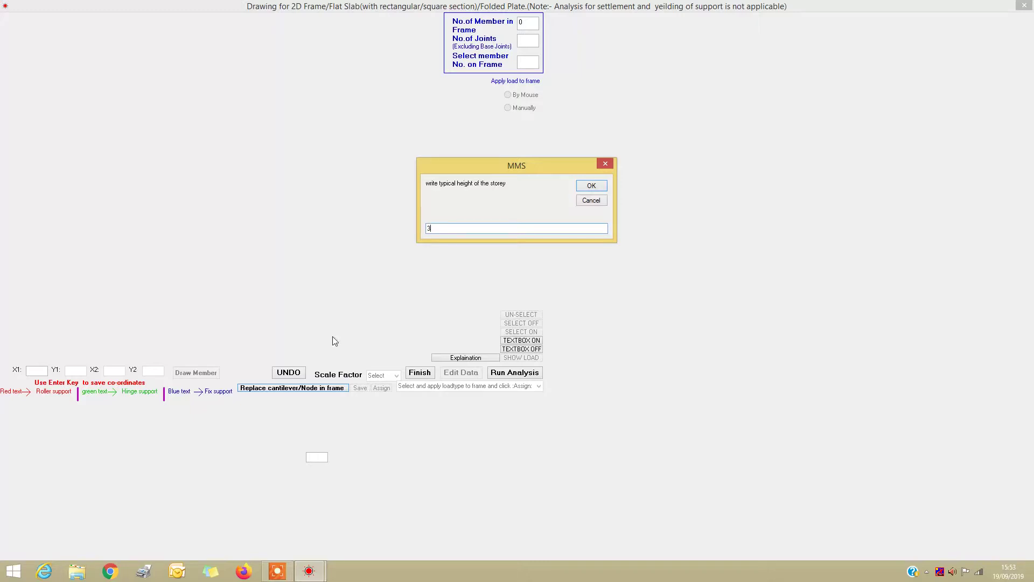
{"action": "key", "text": "Return"}
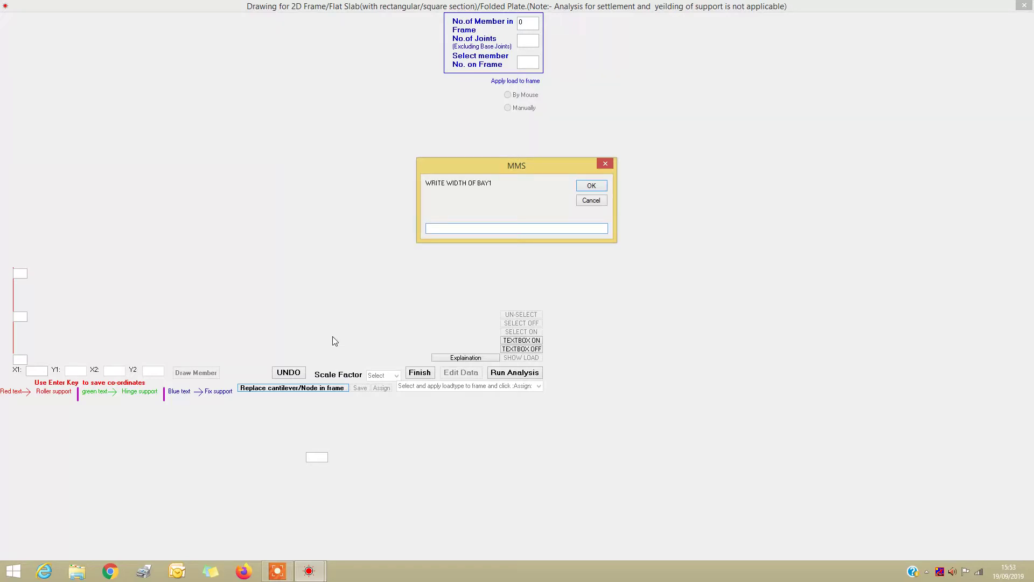
Step: Set the width of all four bays to 4 and decline drawing further members
{"action": "type", "text": "4"}
{"action": "key", "text": "Return"}
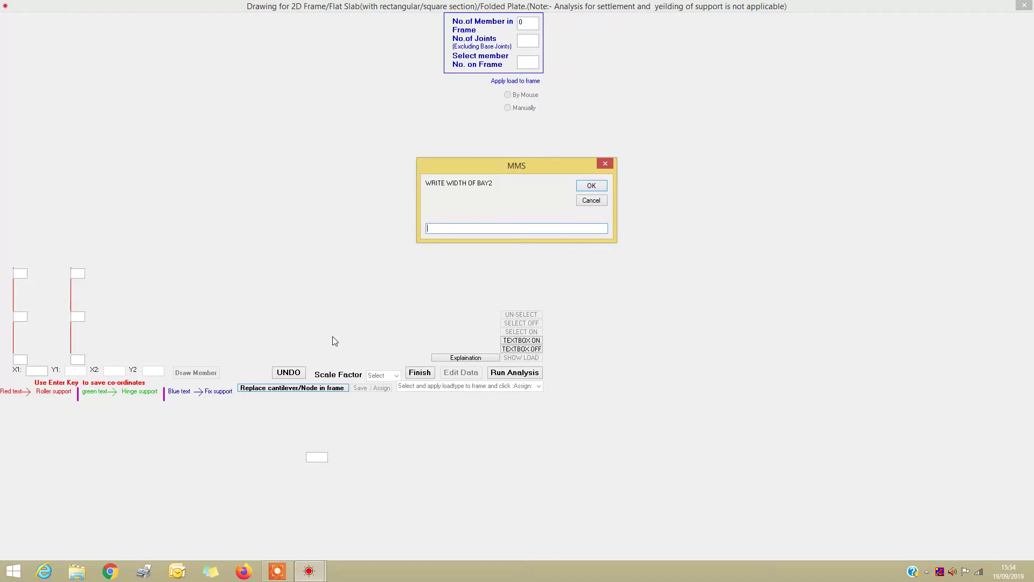
{"action": "type", "text": "4"}
{"action": "key", "text": "Return"}
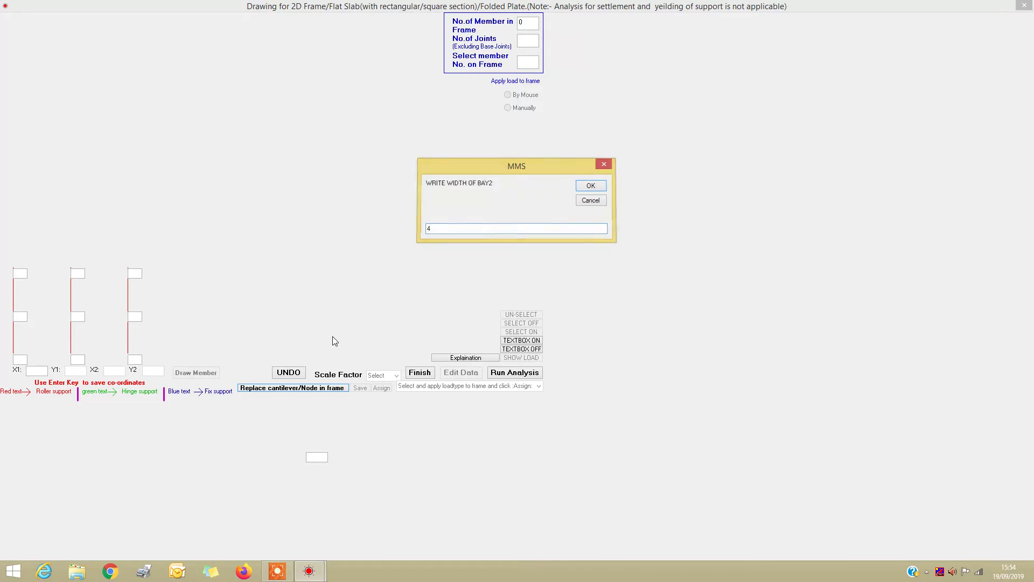
{"action": "type", "text": "4"}
{"action": "key", "text": "Return"}
{"action": "type", "text": "4"}
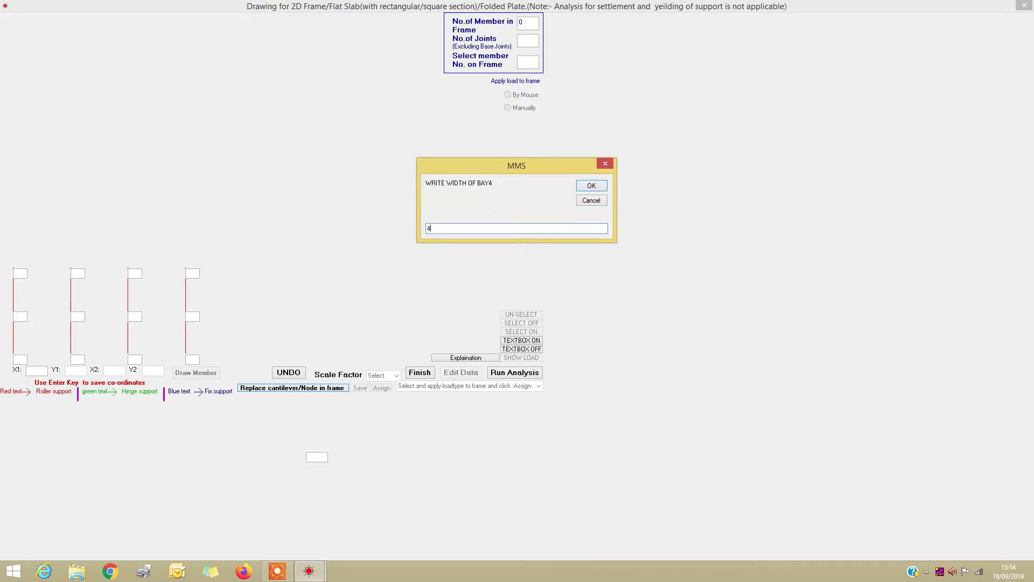
{"action": "key", "text": "Return"}
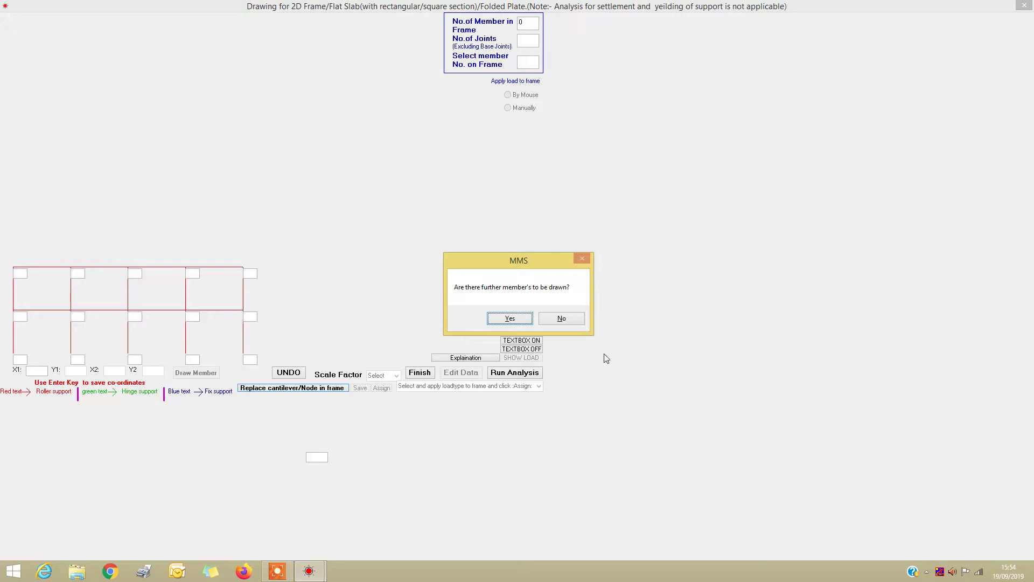
{"action": "left_click", "coordinate": [563, 319]}
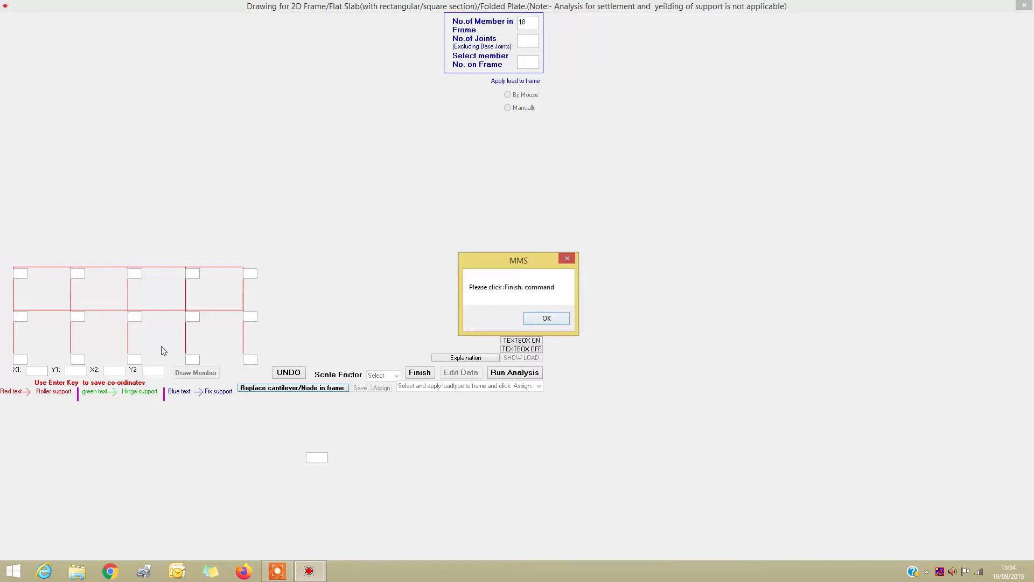
{"action": "left_click", "coordinate": [544, 318]}
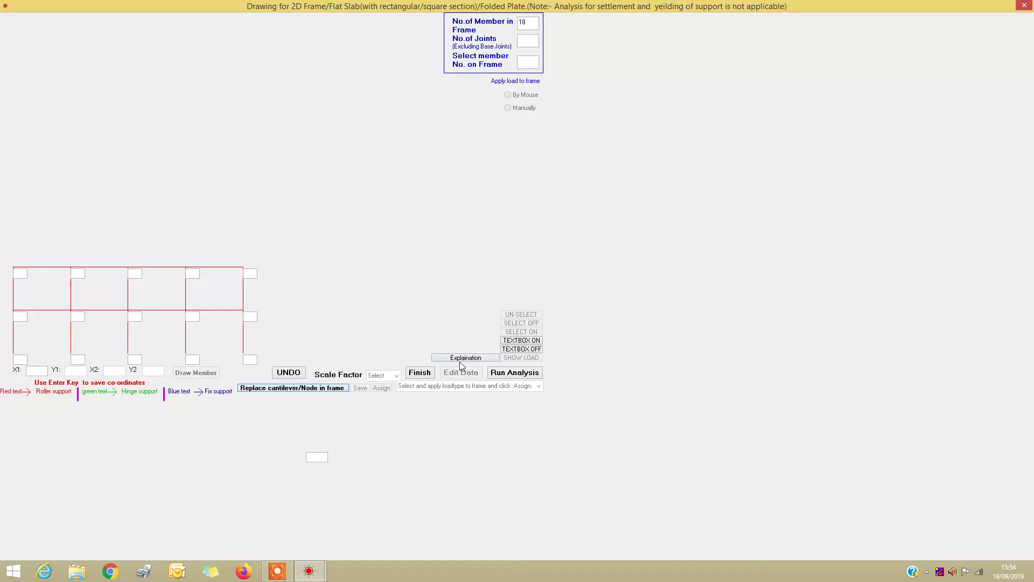
{"action": "left_click", "coordinate": [423, 373]}
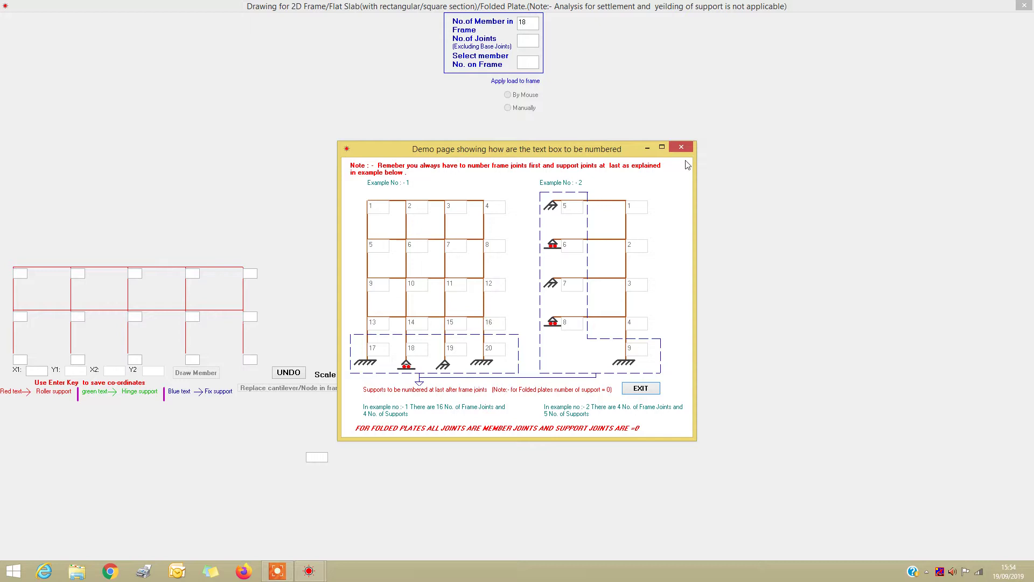
{"action": "left_click", "coordinate": [641, 389]}
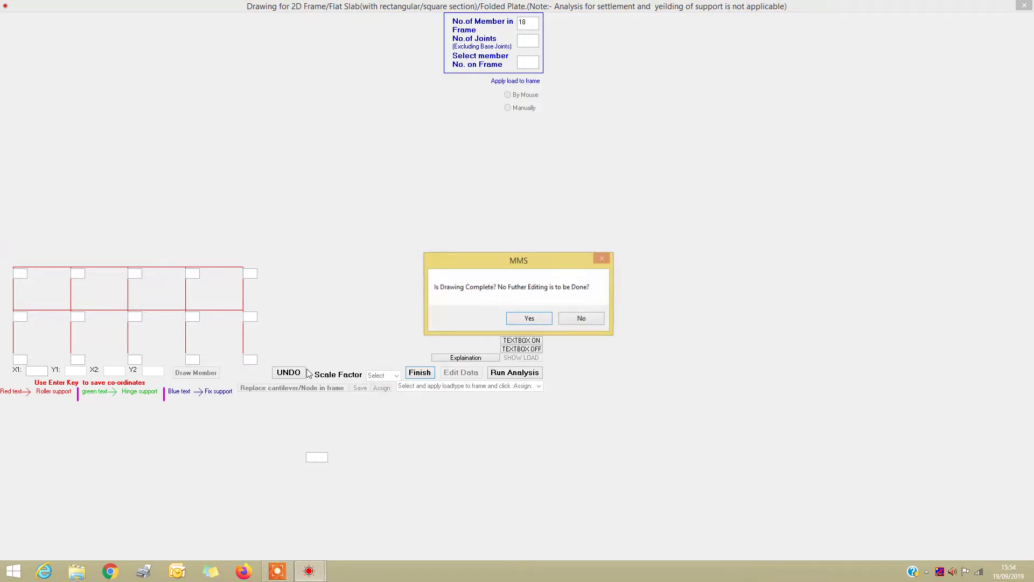
{"action": "left_click", "coordinate": [583, 318]}
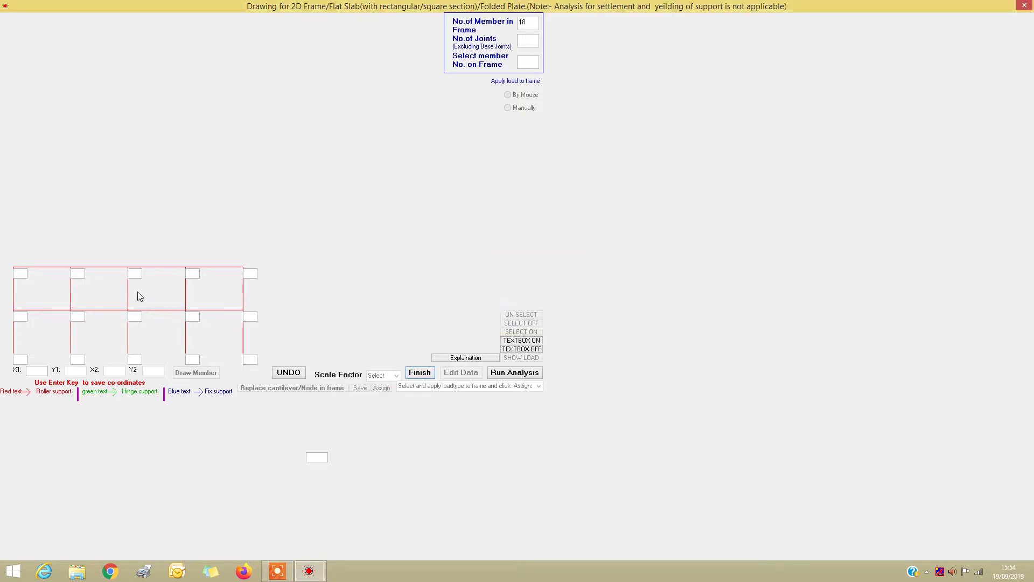
Step: Number the roof-level joints 1 to 5, going from the leftmost column to the rightmost
{"action": "left_click", "coordinate": [21, 273]}
{"action": "type", "text": "1"}
{"action": "left_click", "coordinate": [77, 273]}
{"action": "type", "text": "2"}
{"action": "left_click", "coordinate": [134, 273]}
{"action": "type", "text": "3"}
{"action": "left_click", "coordinate": [192, 273]}
{"action": "type", "text": "4"}
{"action": "left_click", "coordinate": [247, 275]}
{"action": "type", "text": "5"}
Step: Number the first-floor joints 6 to 10, going from the leftmost column to the rightmost
{"action": "left_click", "coordinate": [20, 317]}
{"action": "type", "text": "6"}
{"action": "left_click", "coordinate": [79, 318]}
{"action": "type", "text": "7"}
{"action": "left_click", "coordinate": [134, 318]}
{"action": "type", "text": "8"}
{"action": "left_click", "coordinate": [192, 318]}
{"action": "type", "text": "9"}
{"action": "left_click", "coordinate": [249, 317]}
{"action": "type", "text": "10"}
Step: Number the base support joints 11 to 15, going from the leftmost column to the rightmost
{"action": "left_click", "coordinate": [20, 359]}
{"action": "type", "text": "11"}
{"action": "left_click", "coordinate": [78, 359]}
{"action": "type", "text": "12"}
{"action": "left_click", "coordinate": [134, 360]}
{"action": "type", "text": "13"}
{"action": "left_click", "coordinate": [192, 359]}
{"action": "type", "text": "14"}
{"action": "left_click", "coordinate": [250, 359]}
{"action": "type", "text": "15"}
Step: Finish the frame drawing and confirm that it is complete with no further editing
{"action": "left_click", "coordinate": [419, 375]}
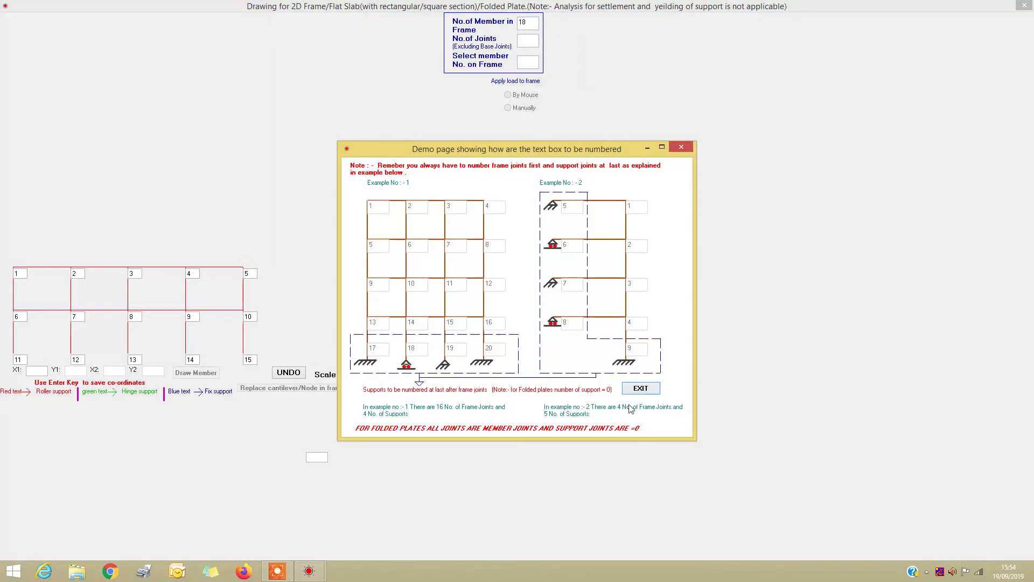
{"action": "left_click", "coordinate": [644, 391]}
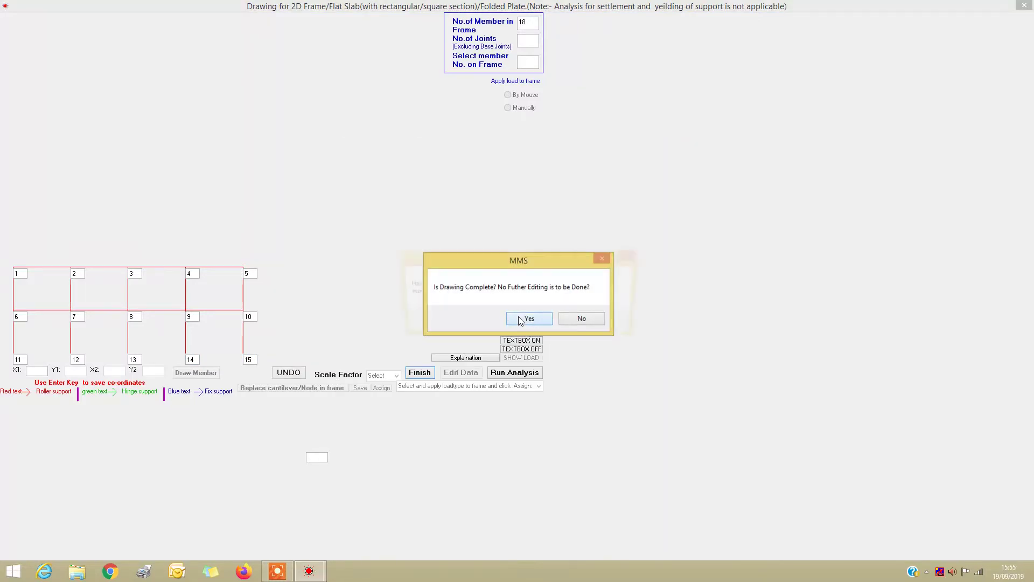
{"action": "left_click", "coordinate": [521, 321]}
{"action": "left_click", "coordinate": [558, 324]}
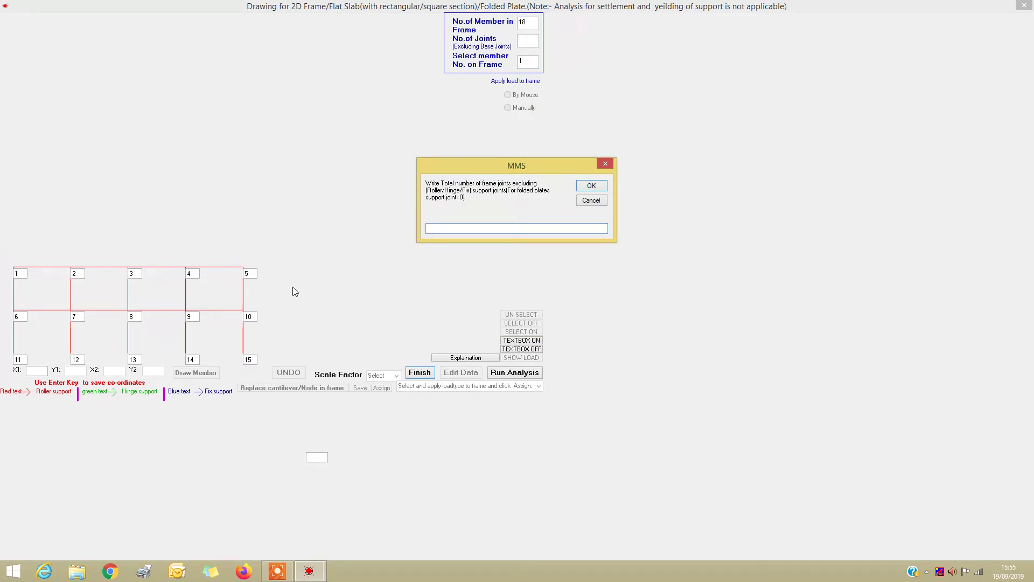
Step: Set the number of frame joints excluding supports to 10 and the number of supports to 5
{"action": "type", "text": "10"}
{"action": "key", "text": "Return"}
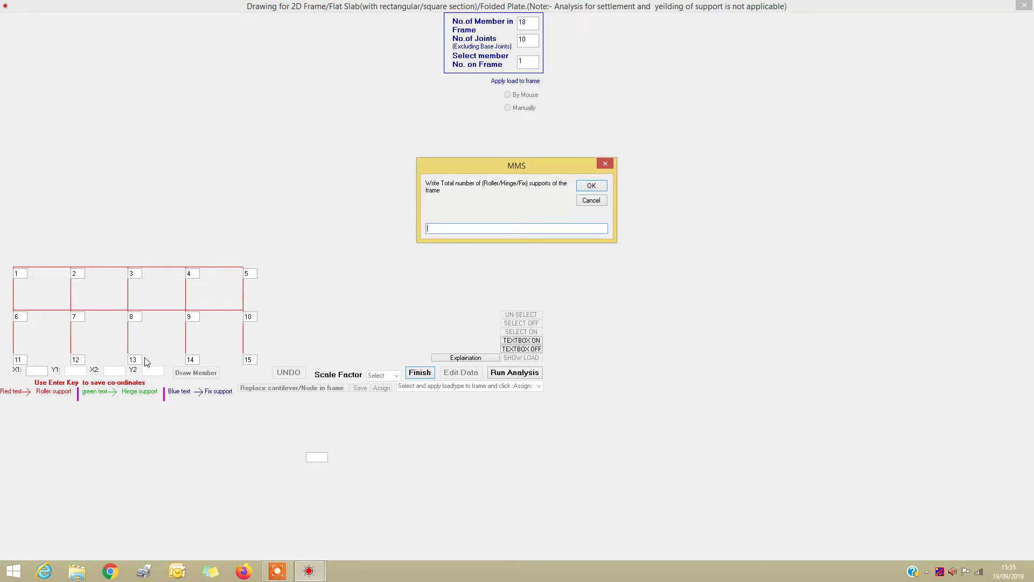
{"action": "type", "text": "5"}
{"action": "key", "text": "Return"}
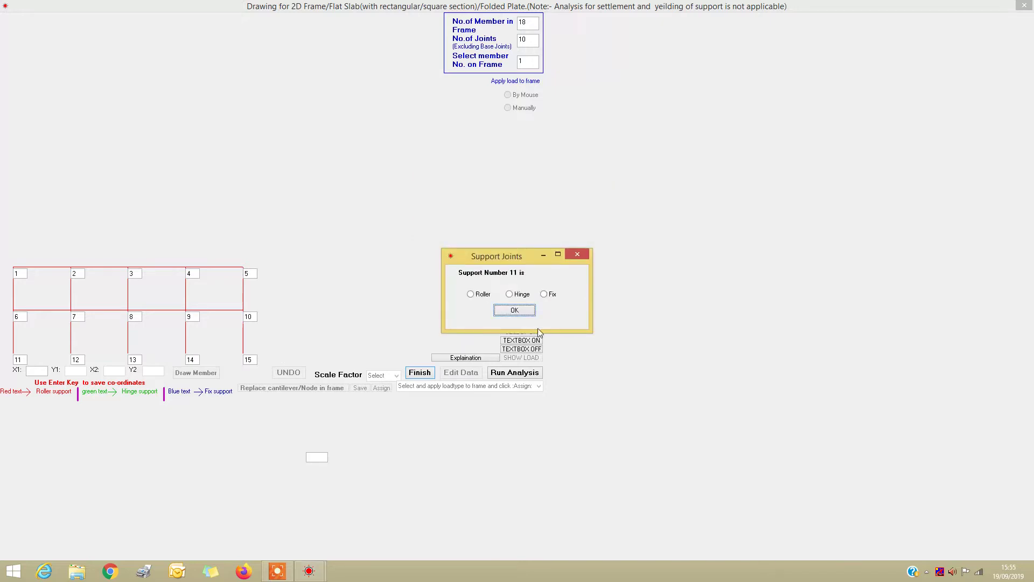
Step: Define supports 11 to 15 as Fix supports
{"action": "left_click", "coordinate": [544, 294]}
{"action": "left_click", "coordinate": [521, 311]}
{"action": "left_click", "coordinate": [544, 294]}
{"action": "left_click", "coordinate": [520, 313]}
{"action": "left_click", "coordinate": [544, 295]}
{"action": "left_click", "coordinate": [524, 314]}
{"action": "left_click", "coordinate": [544, 296]}
{"action": "left_click", "coordinate": [525, 312]}
{"action": "left_click", "coordinate": [544, 294]}
{"action": "left_click", "coordinate": [525, 312]}
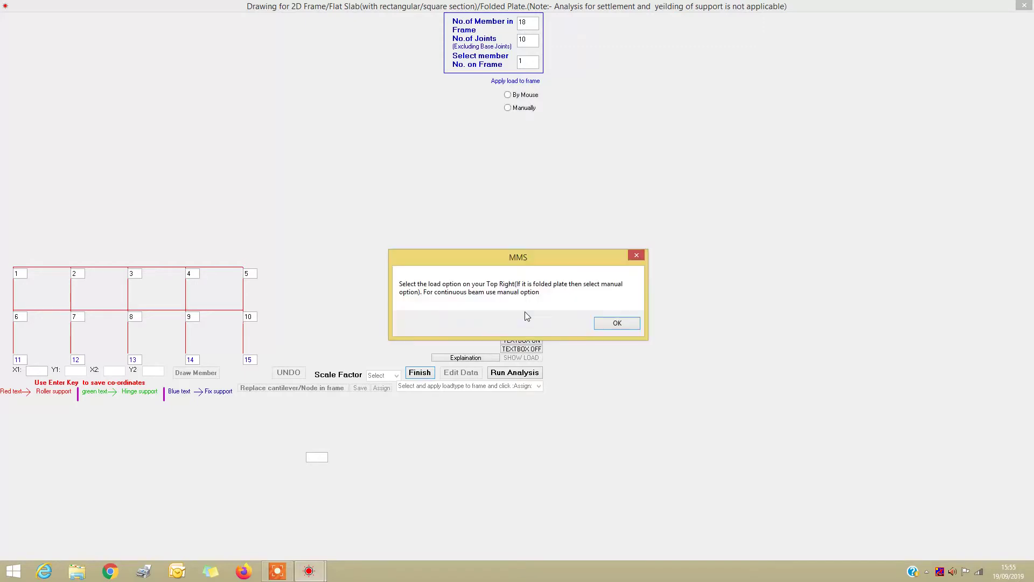
{"action": "left_click", "coordinate": [618, 323]}
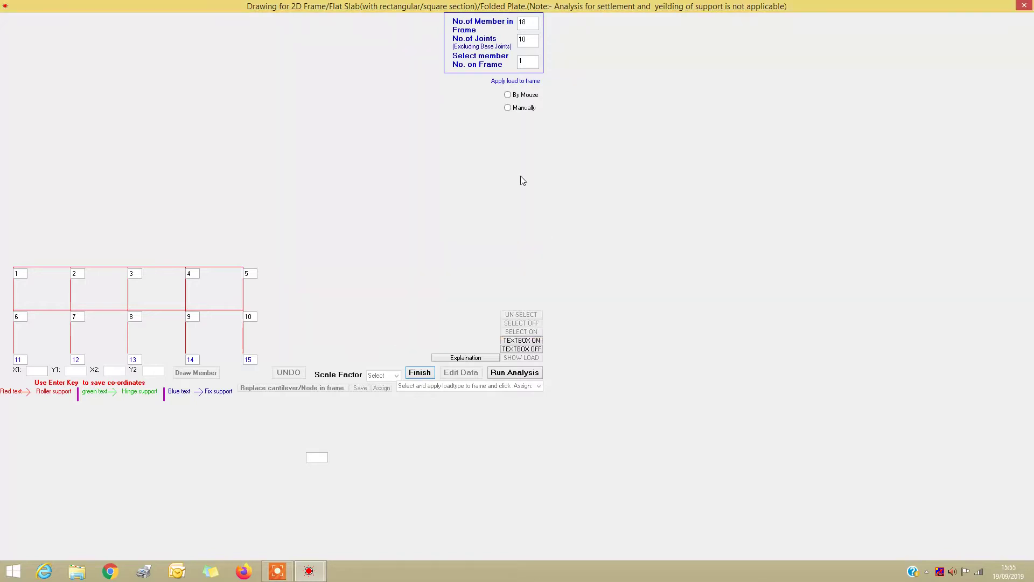
Step: Choose load application by mouse and assign a member width of 0.25 m to the whole frame
{"action": "left_click", "coordinate": [507, 95]}
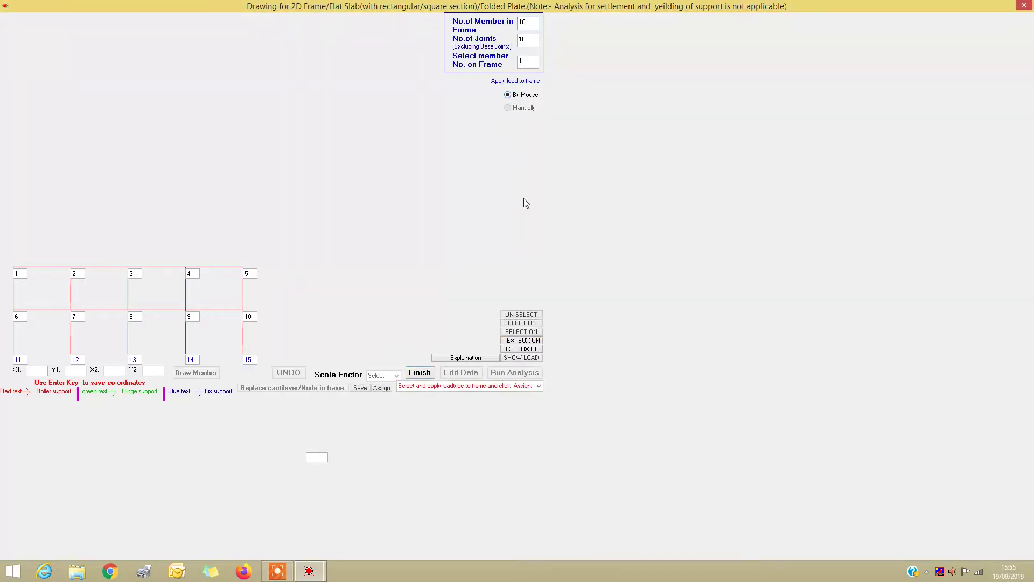
{"action": "left_click", "coordinate": [540, 387]}
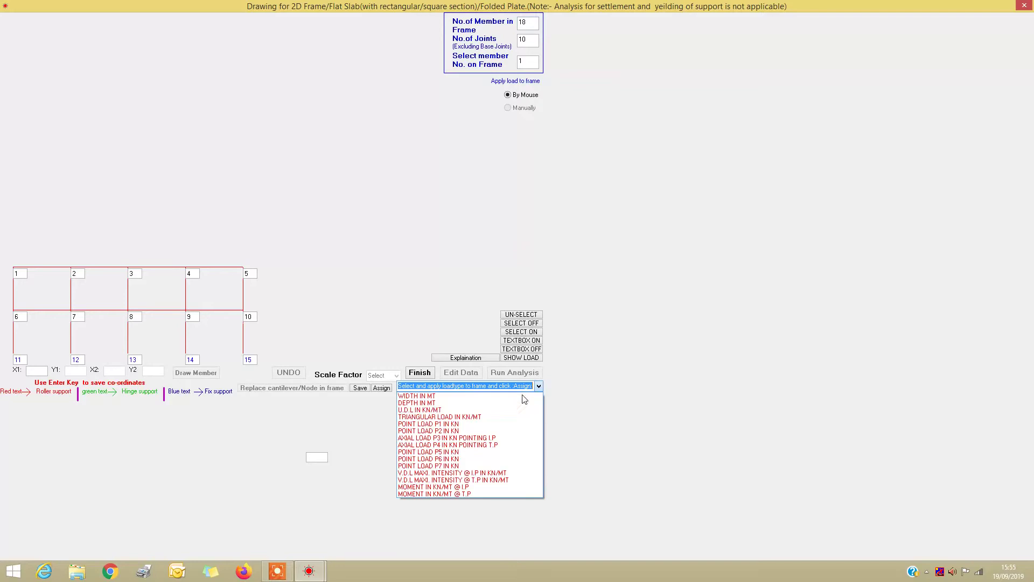
{"action": "left_click", "coordinate": [505, 408]}
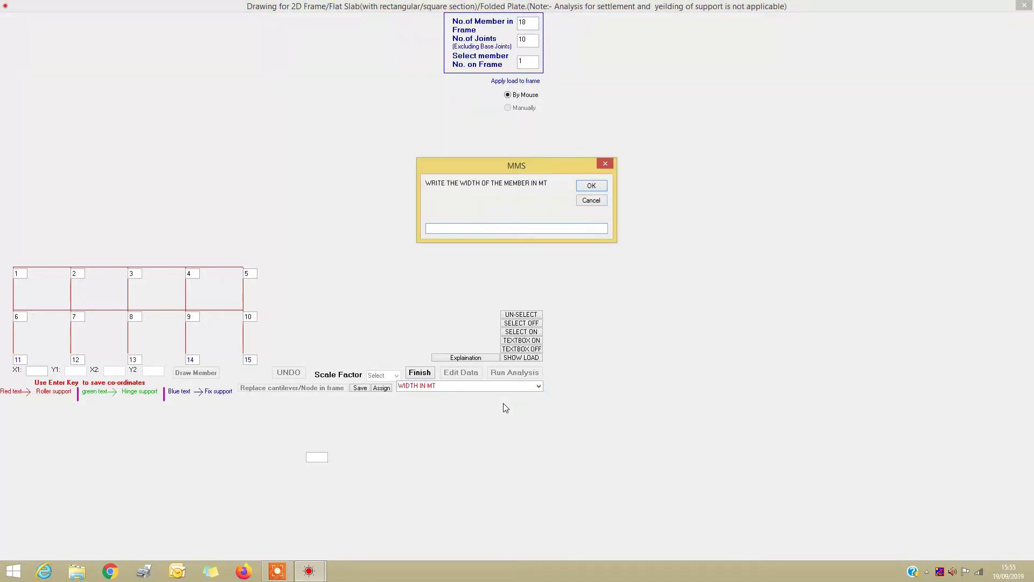
{"action": "type", "text": "0.25"}
{"action": "key", "text": "Return"}
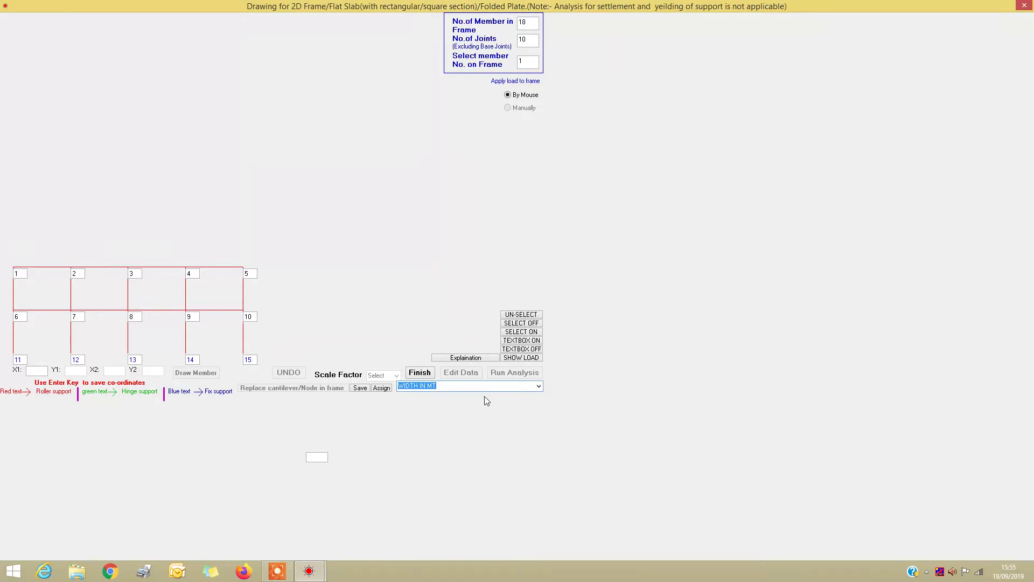
{"action": "left_click", "coordinate": [519, 334]}
{"action": "left_click_drag", "start_coordinate": [6, 253], "coordinate": [260, 351]}
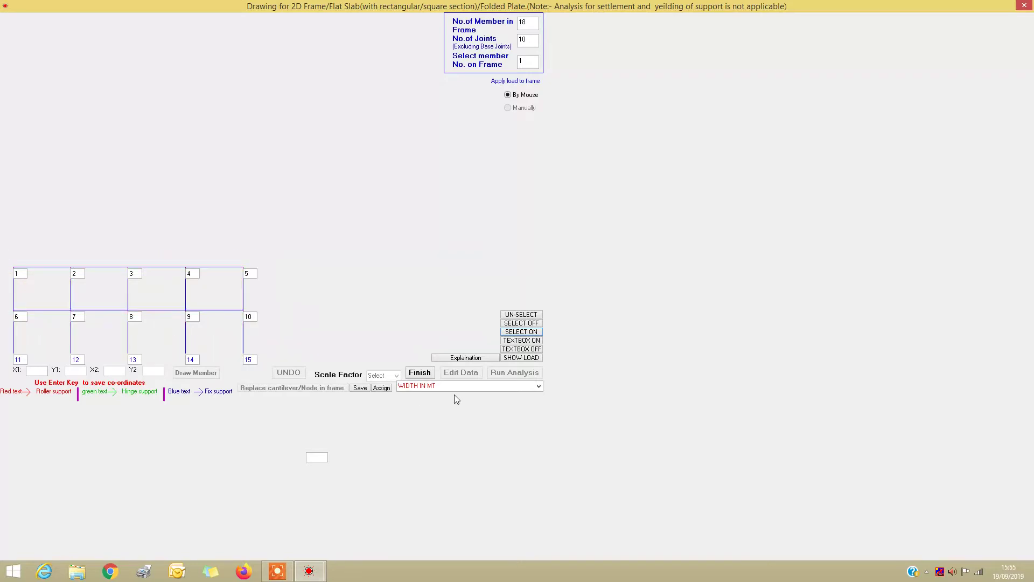
{"action": "left_click", "coordinate": [382, 388]}
Step: Assign a depth of 0.45 m to the horizontal beams at both floor levels
{"action": "left_click", "coordinate": [538, 386]}
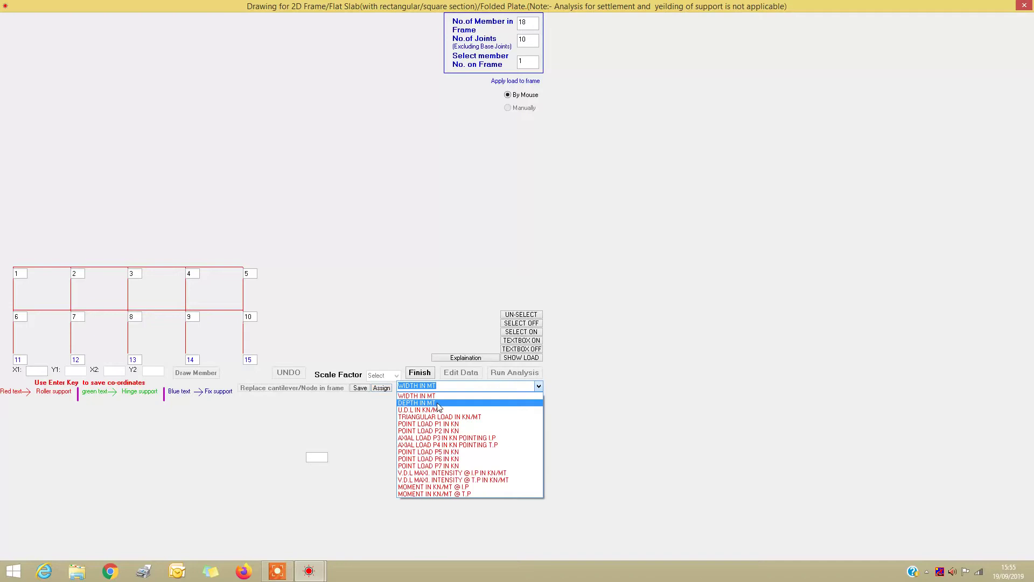
{"action": "left_click", "coordinate": [437, 402]}
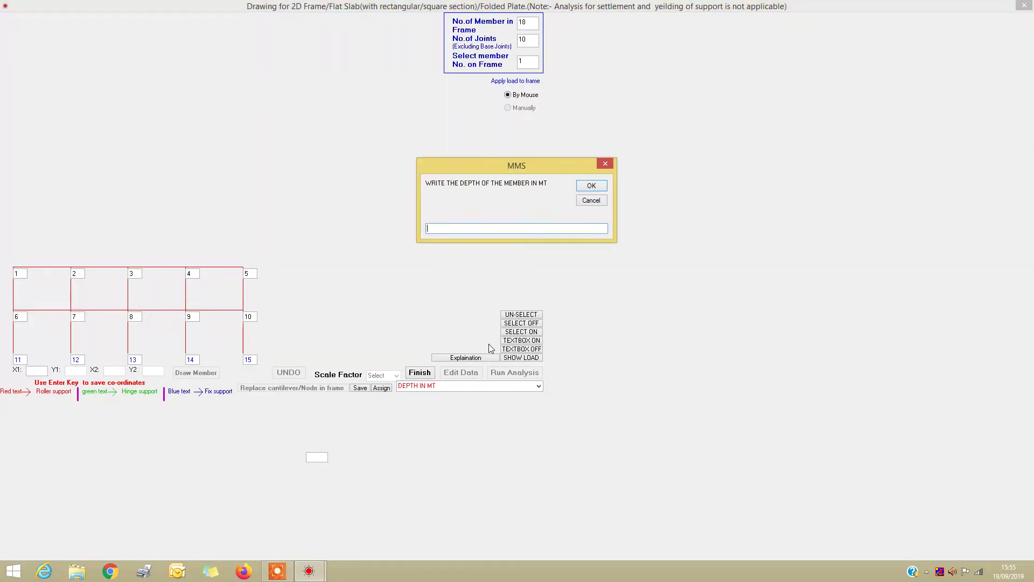
{"action": "type", "text": "0.45"}
{"action": "key", "text": "Return"}
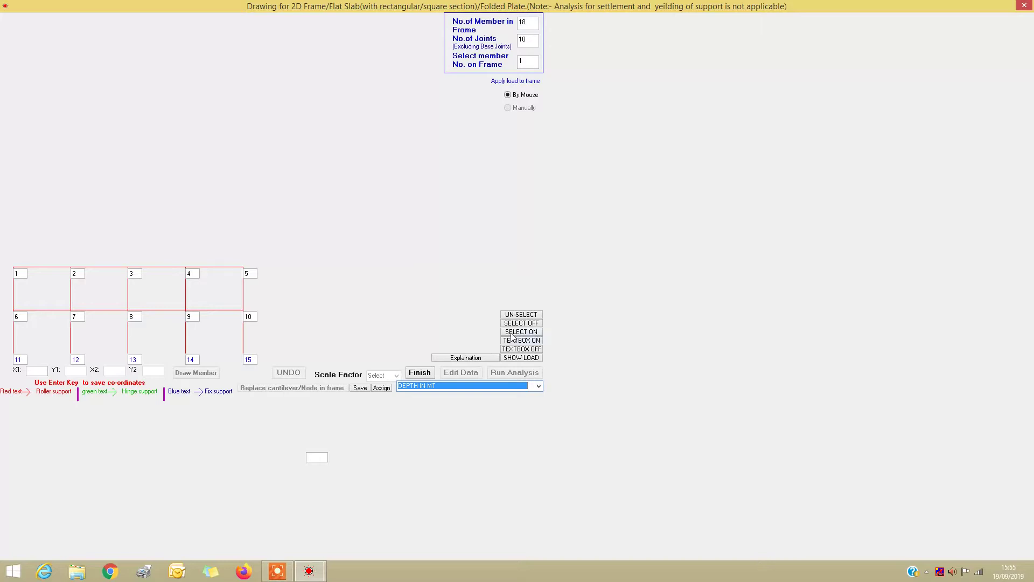
{"action": "left_click", "coordinate": [511, 332]}
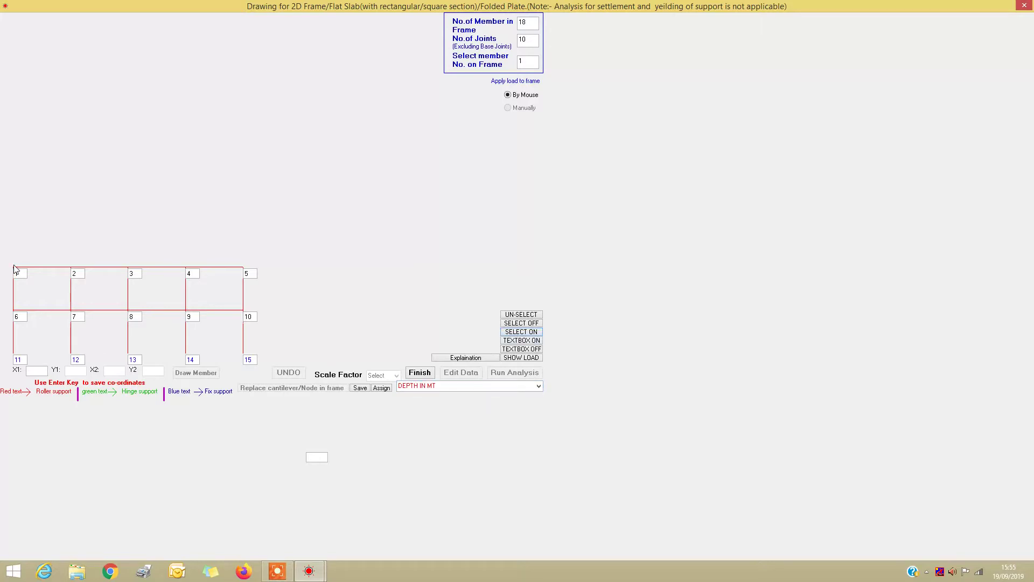
{"action": "left_click_drag", "start_coordinate": [11, 265], "coordinate": [251, 274]}
{"action": "left_click_drag", "start_coordinate": [9, 301], "coordinate": [257, 322]}
{"action": "left_click", "coordinate": [382, 389]}
Step: Assign a depth of 0.6 m to the columns of both storeys
{"action": "left_click", "coordinate": [538, 387]}
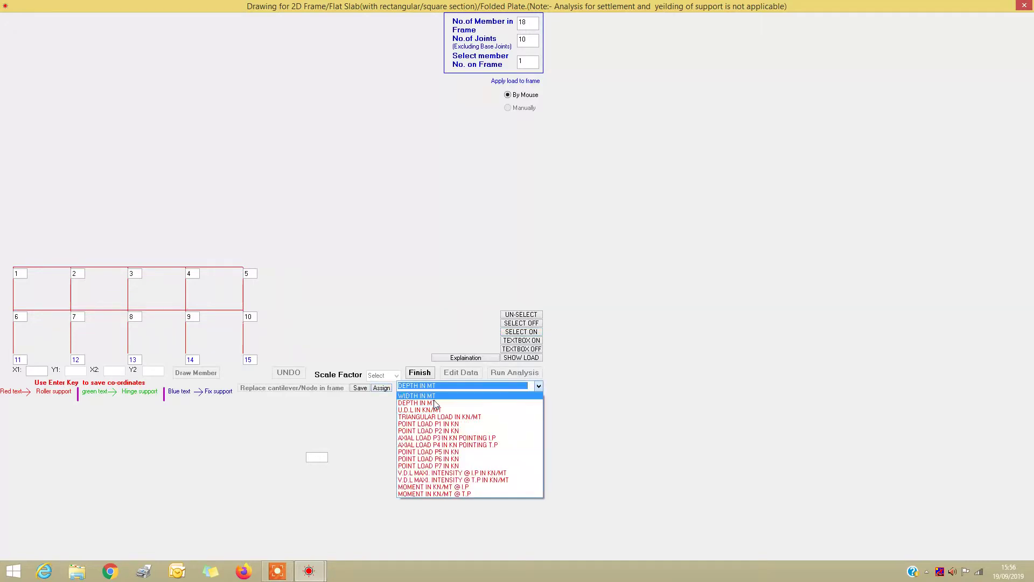
{"action": "left_click", "coordinate": [435, 403]}
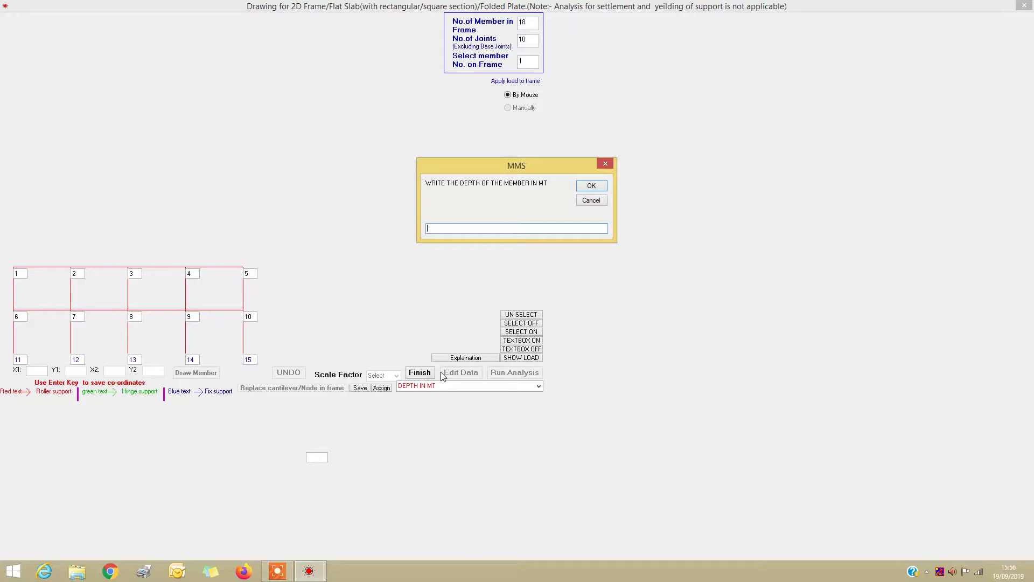
{"action": "type", "text": "0.6"}
{"action": "key", "text": "Return"}
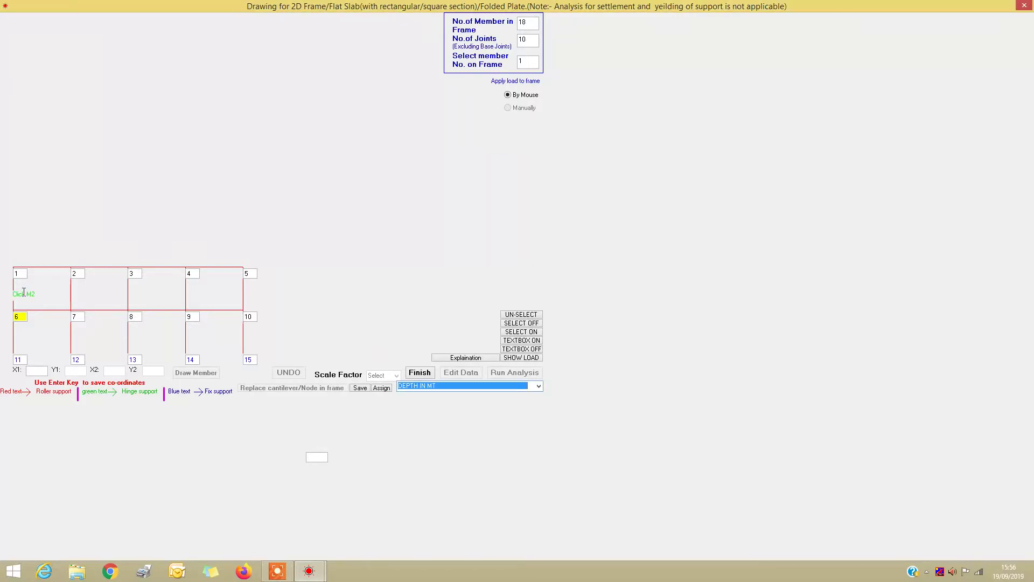
{"action": "left_click", "coordinate": [521, 332]}
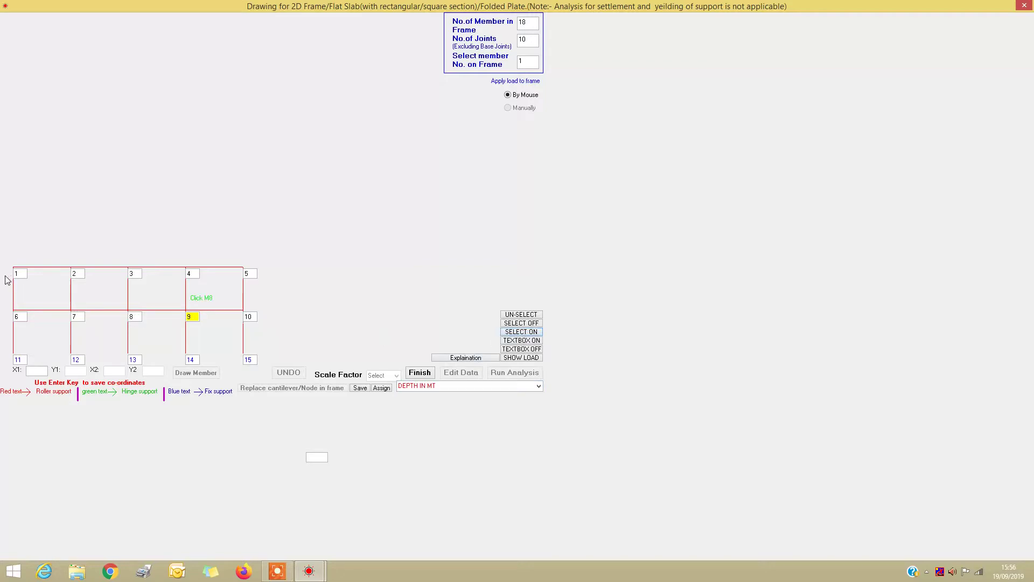
{"action": "left_click_drag", "start_coordinate": [12, 292], "coordinate": [246, 317]}
{"action": "left_click_drag", "start_coordinate": [42, 349], "coordinate": [262, 351]}
{"action": "left_click", "coordinate": [382, 389]}
Step: Assign a uniformly distributed load (U.D.L.) of 75 kN/m to all horizontal beams at both floor levels
{"action": "left_click", "coordinate": [539, 387]}
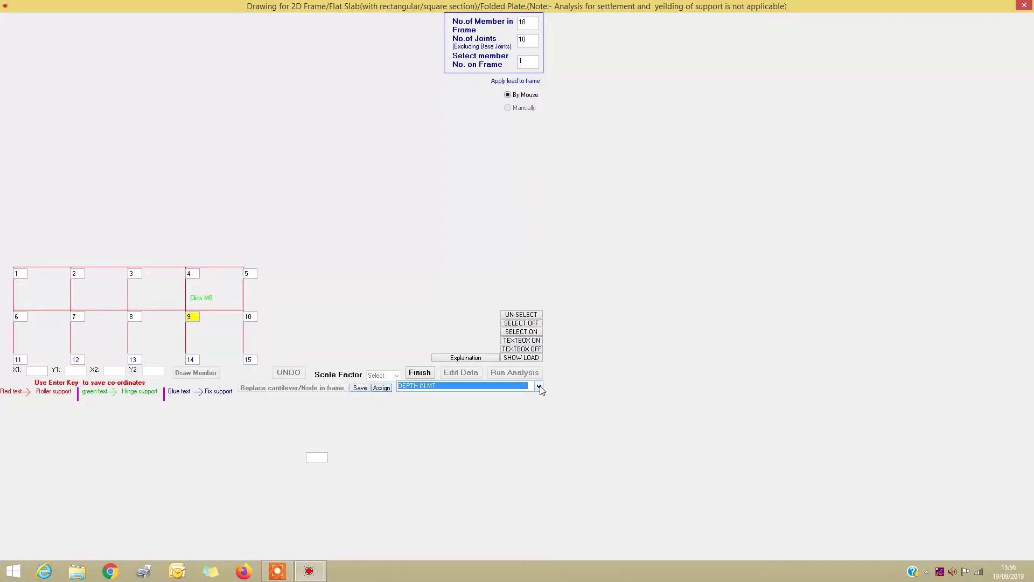
{"action": "left_click", "coordinate": [440, 410]}
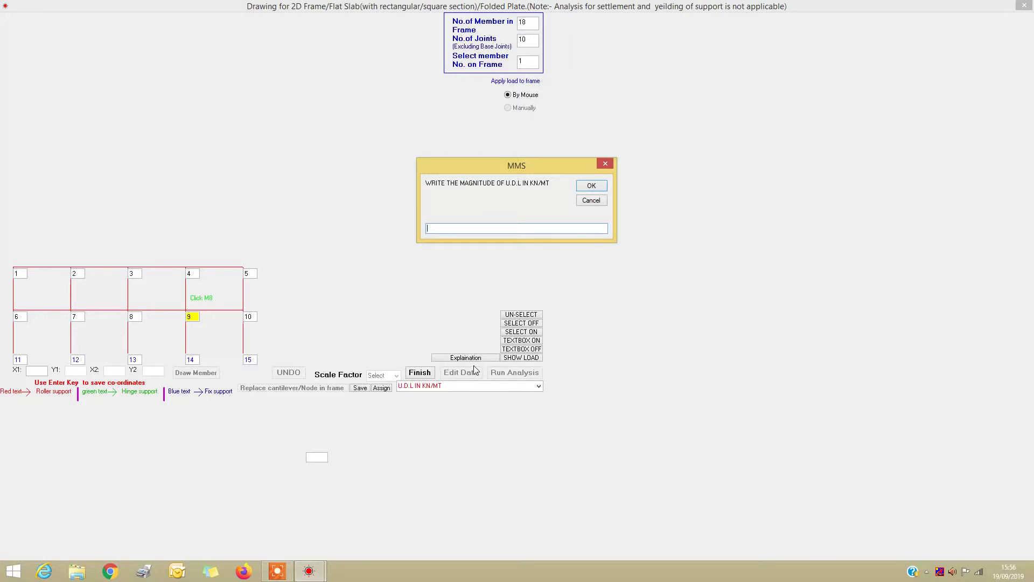
{"action": "type", "text": "75"}
{"action": "key", "text": "Return"}
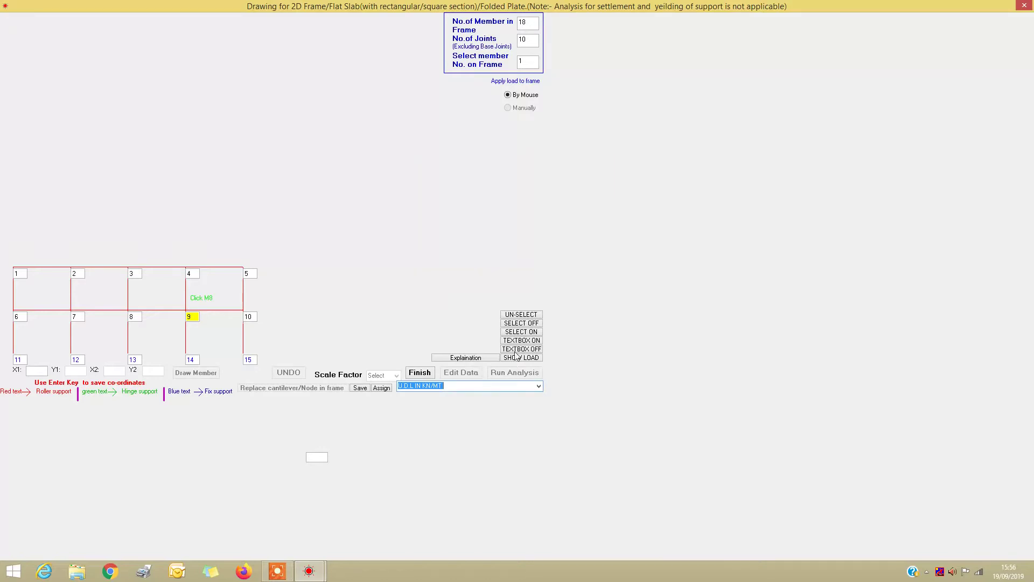
{"action": "left_click", "coordinate": [47, 276]}
{"action": "left_click", "coordinate": [99, 275]}
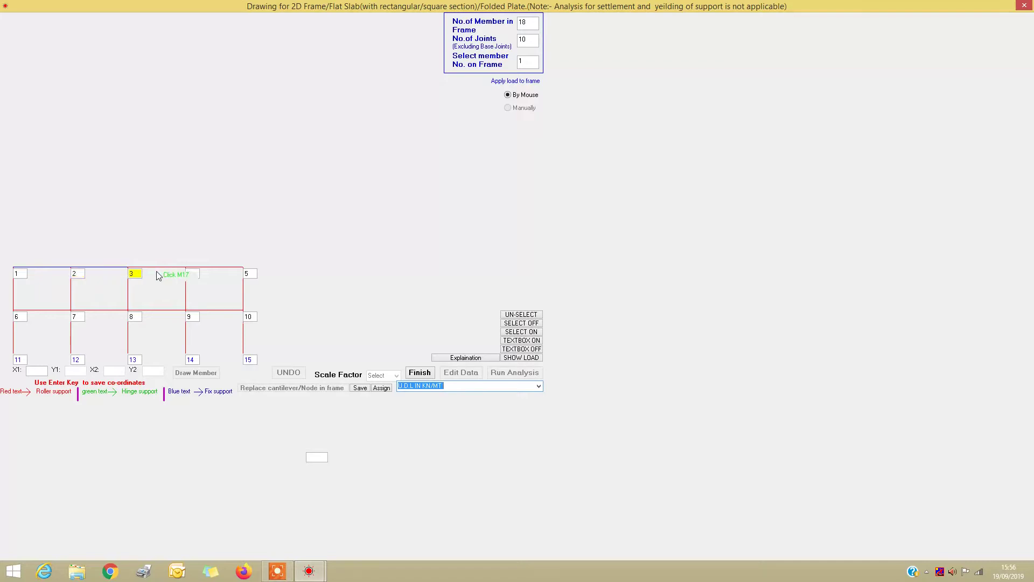
{"action": "left_click", "coordinate": [159, 275]}
{"action": "left_click", "coordinate": [214, 276]}
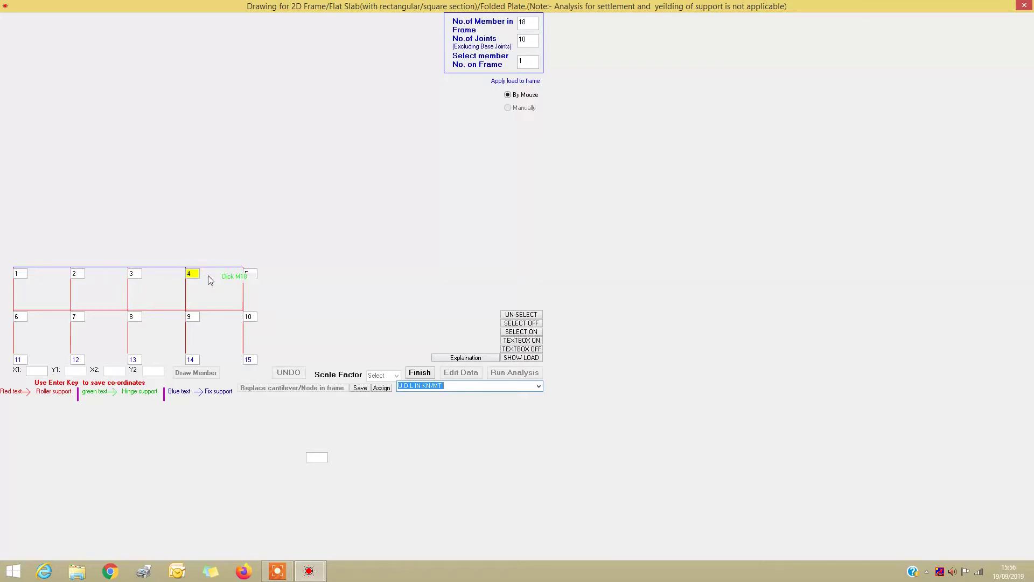
{"action": "left_click", "coordinate": [51, 316]}
{"action": "left_click", "coordinate": [103, 315]}
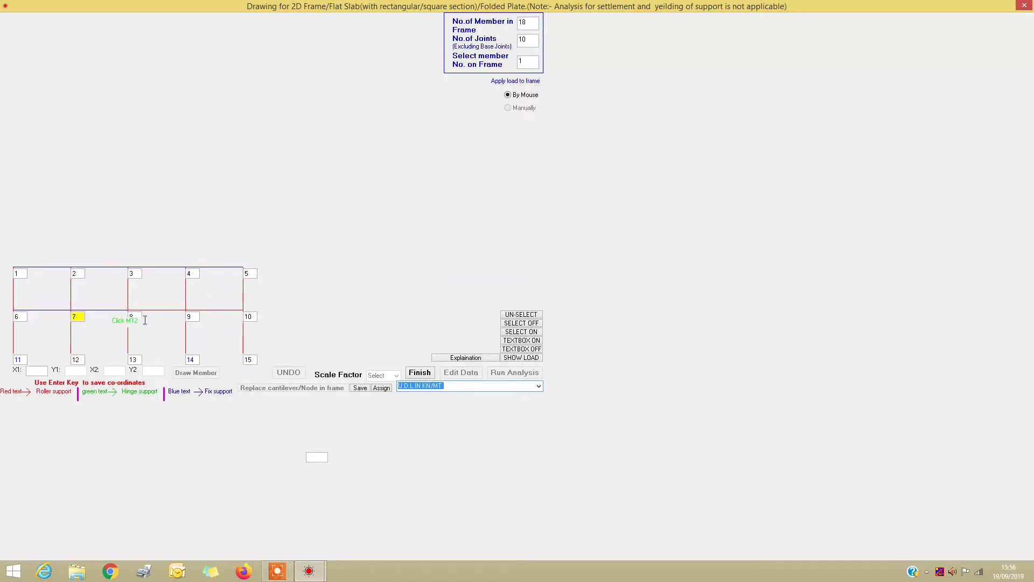
{"action": "left_click", "coordinate": [156, 316]}
{"action": "left_click", "coordinate": [212, 316]}
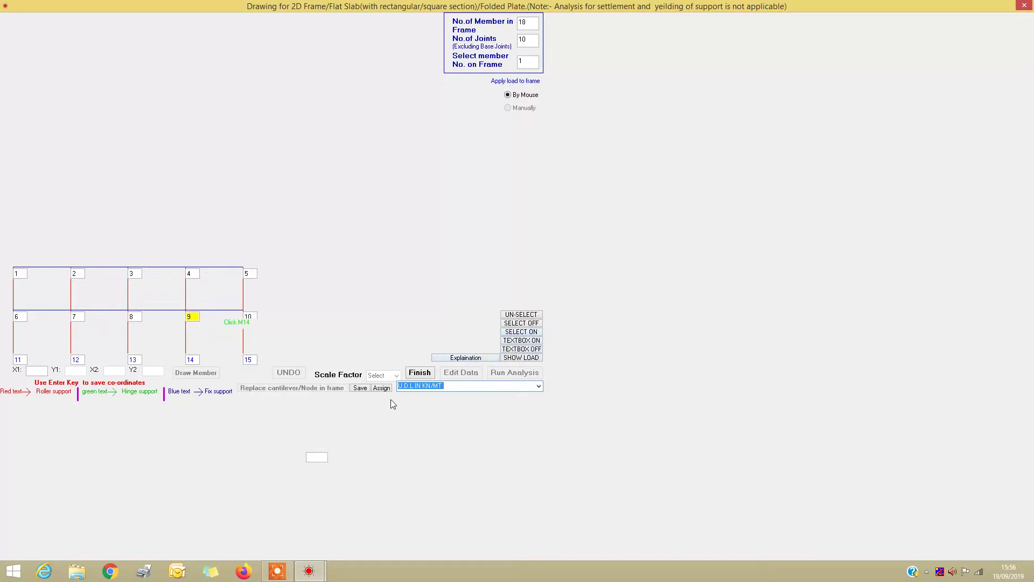
{"action": "left_click", "coordinate": [382, 388]}
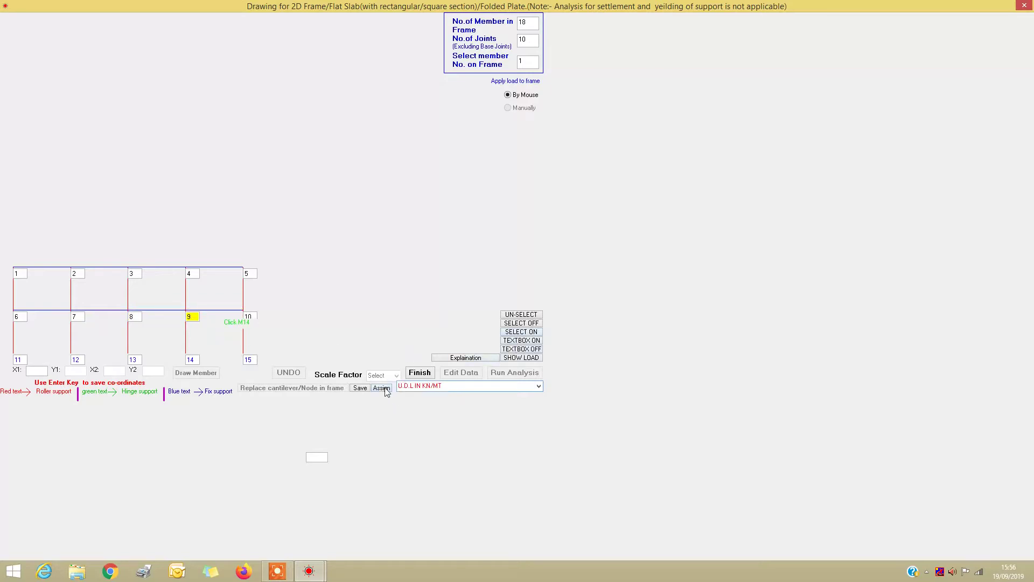
Step: Check the uniformly distributed loads in the frame's load display, and return to the frame drawing
{"action": "left_click", "coordinate": [515, 359]}
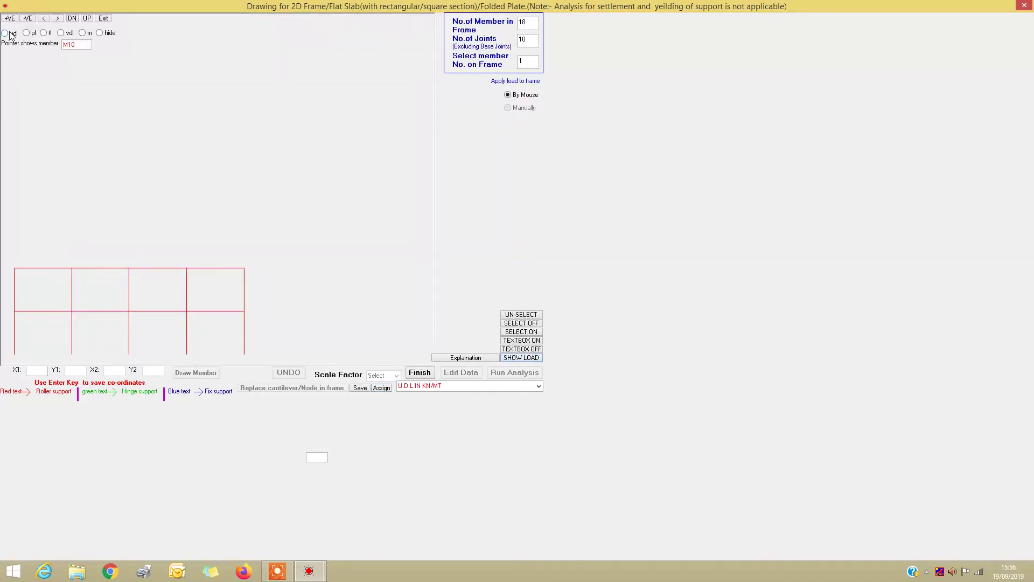
{"action": "left_click", "coordinate": [9, 34]}
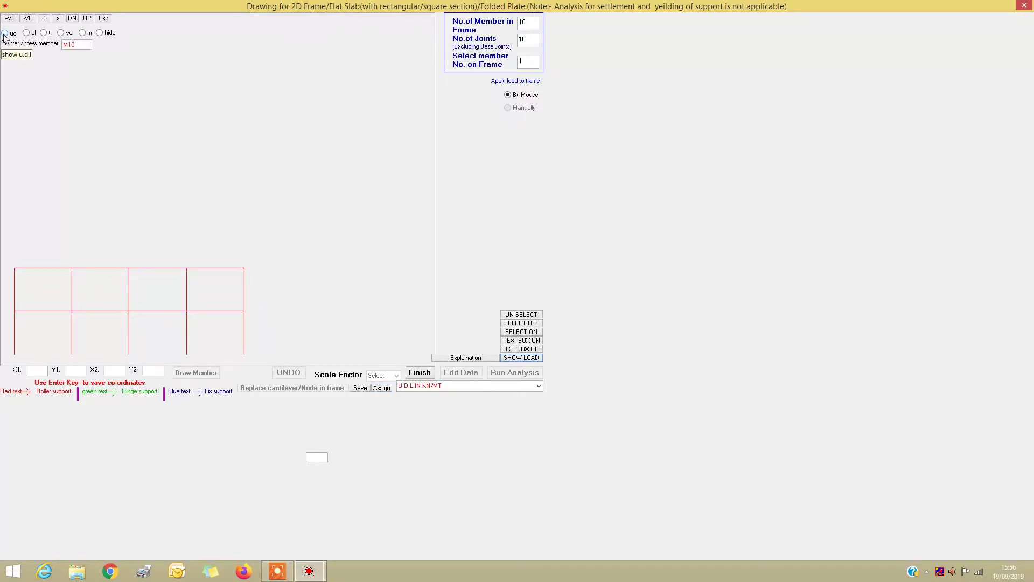
{"action": "left_click", "coordinate": [104, 20]}
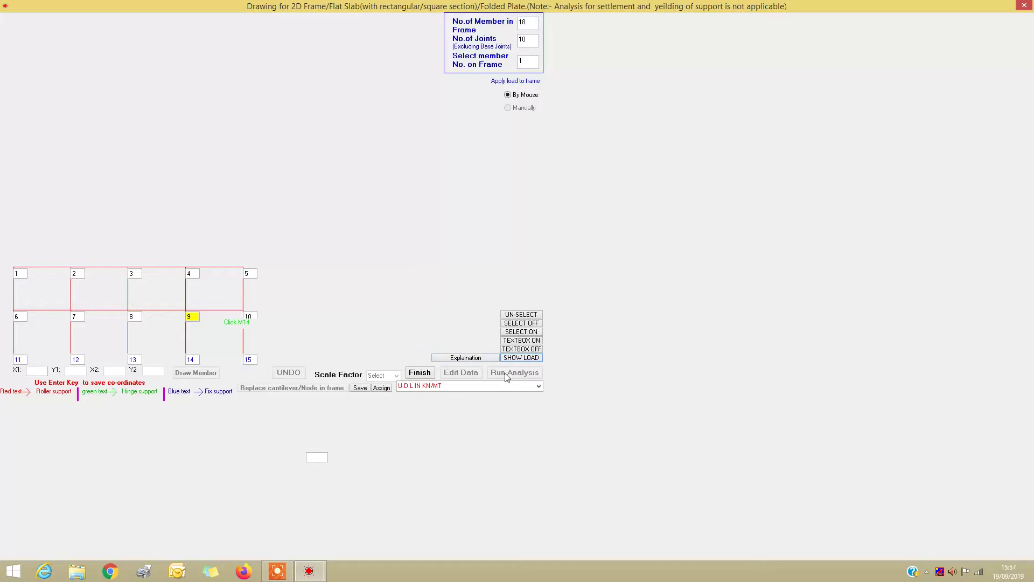
Step: Save the frame data to the existing file m in .dat format
{"action": "left_click", "coordinate": [361, 389]}
{"action": "key", "text": "Return"}
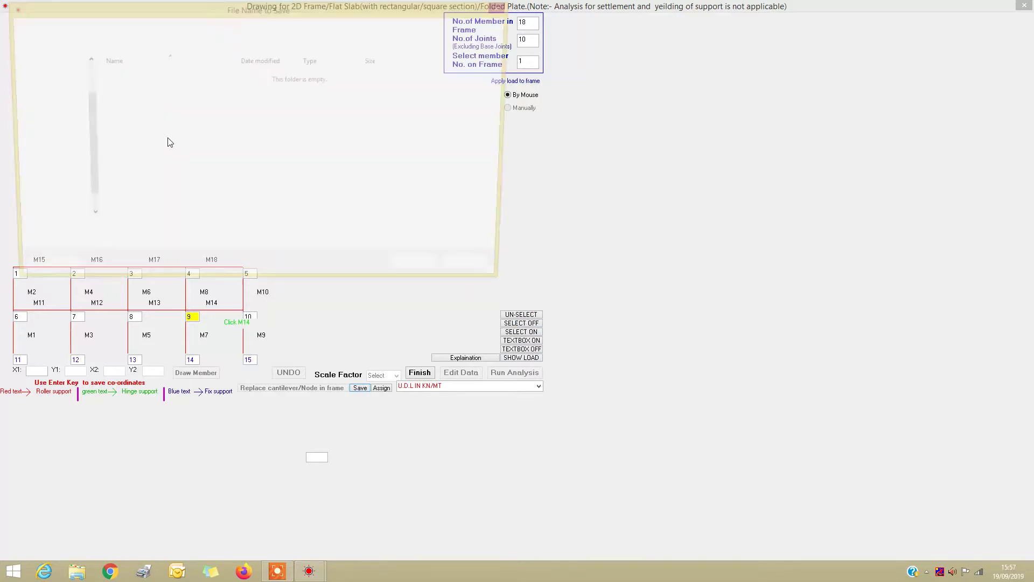
{"action": "left_click", "coordinate": [114, 76]}
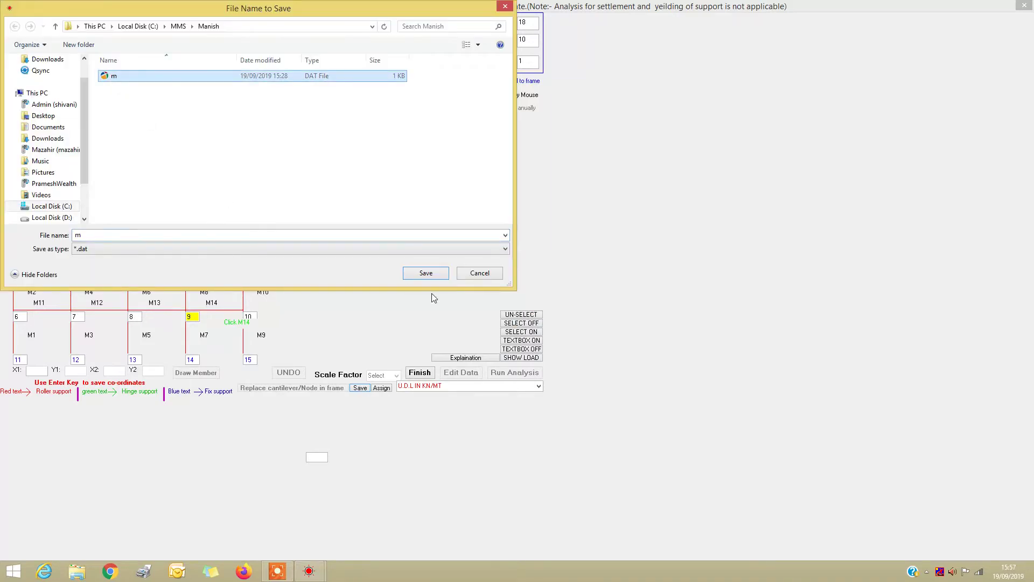
{"action": "left_click", "coordinate": [434, 279]}
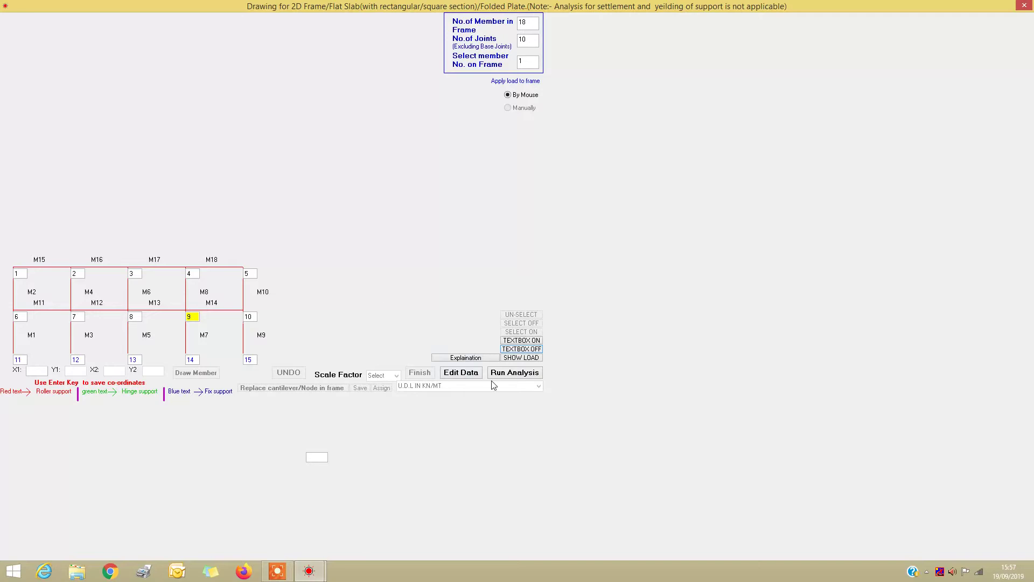
Step: Run the 2D frame analysis with modulus of elasticity 2e8 kN/m2 and individual load factors of 1 for vertical and lateral loads
{"action": "left_click", "coordinate": [505, 373]}
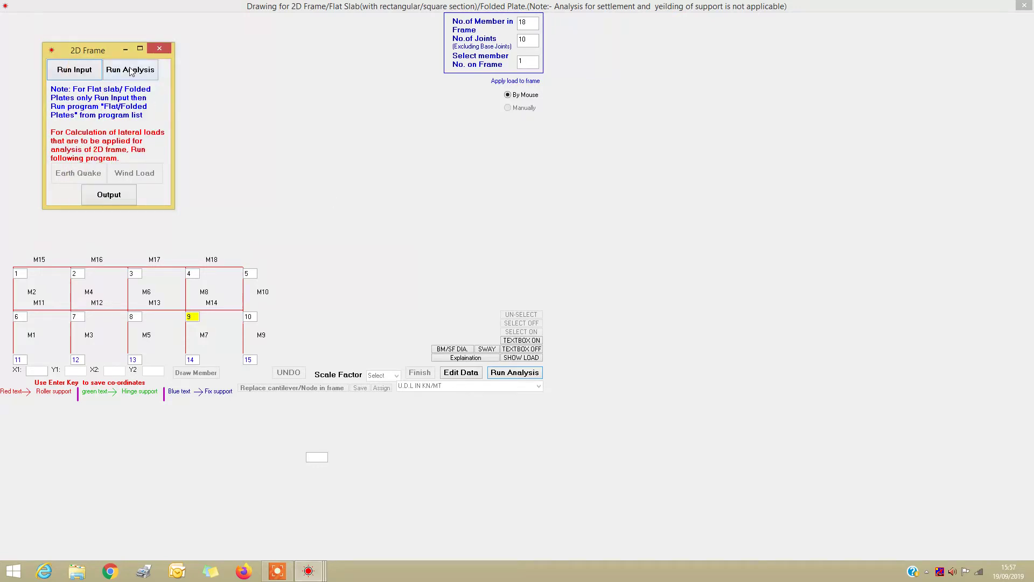
{"action": "left_click", "coordinate": [131, 71]}
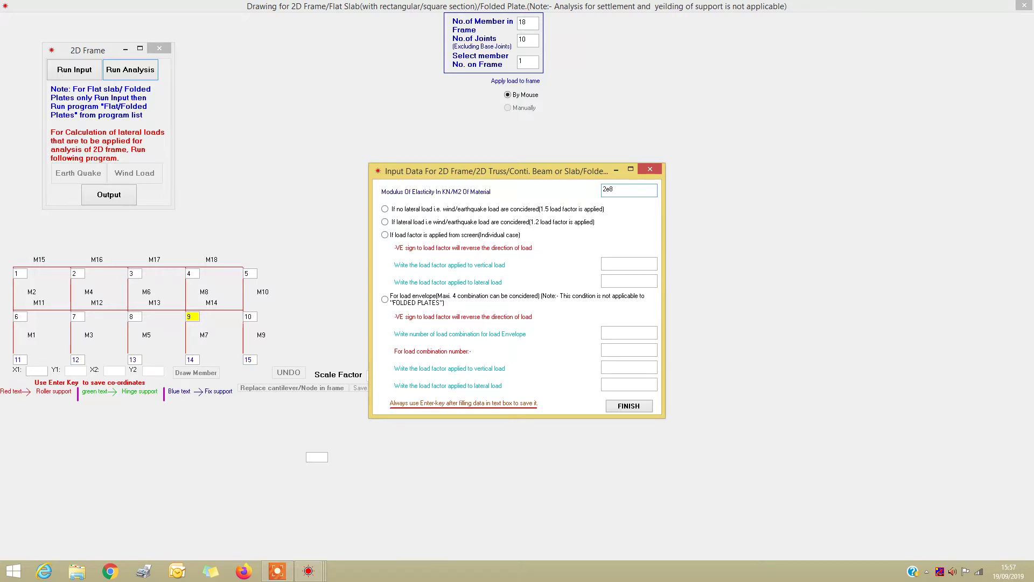
{"action": "left_click", "coordinate": [384, 234]}
{"action": "type", "text": "1"}
{"action": "key", "text": "Return"}
{"action": "type", "text": "1"}
{"action": "key", "text": "Return"}
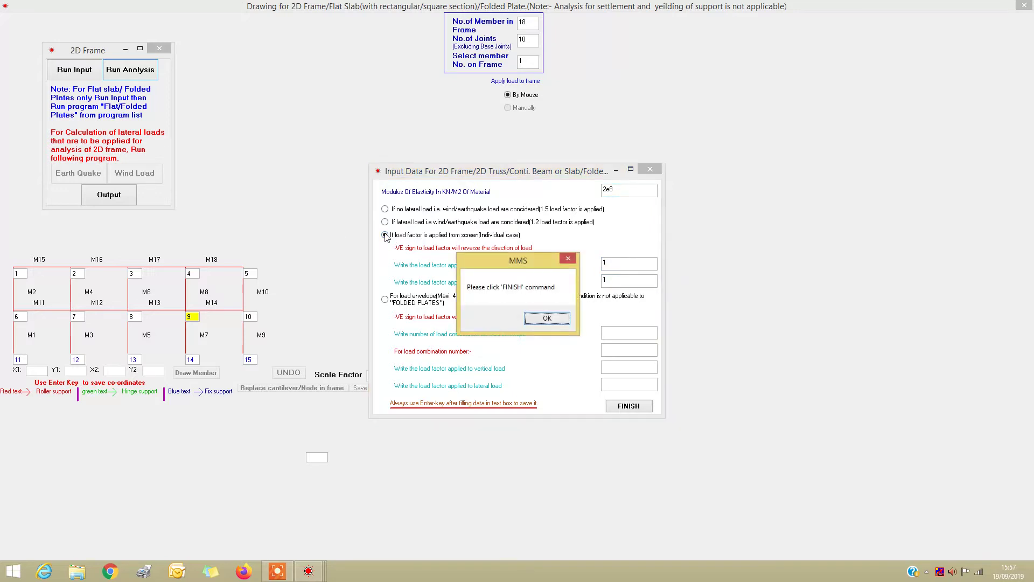
{"action": "left_click", "coordinate": [547, 319]}
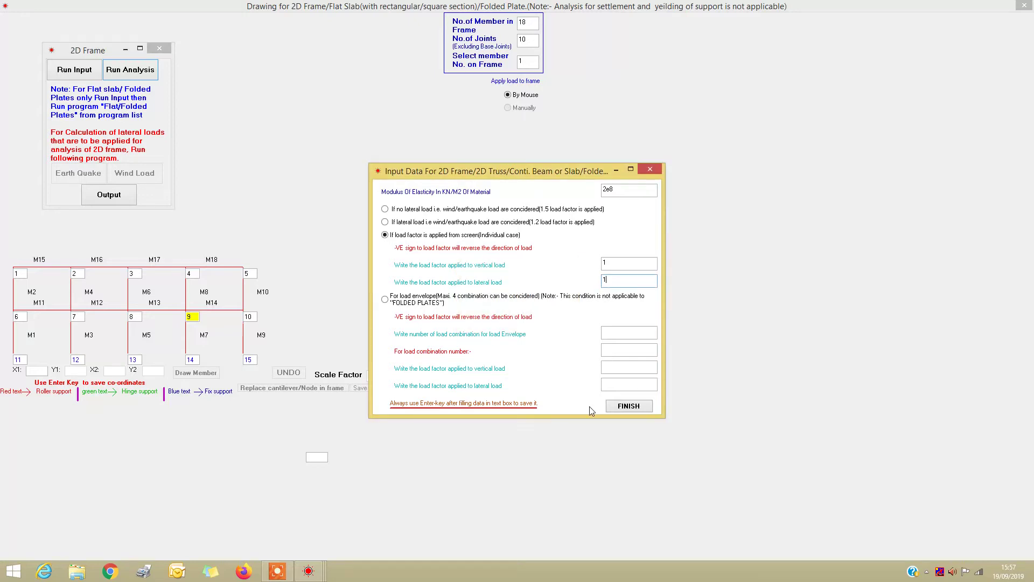
{"action": "left_click", "coordinate": [625, 406]}
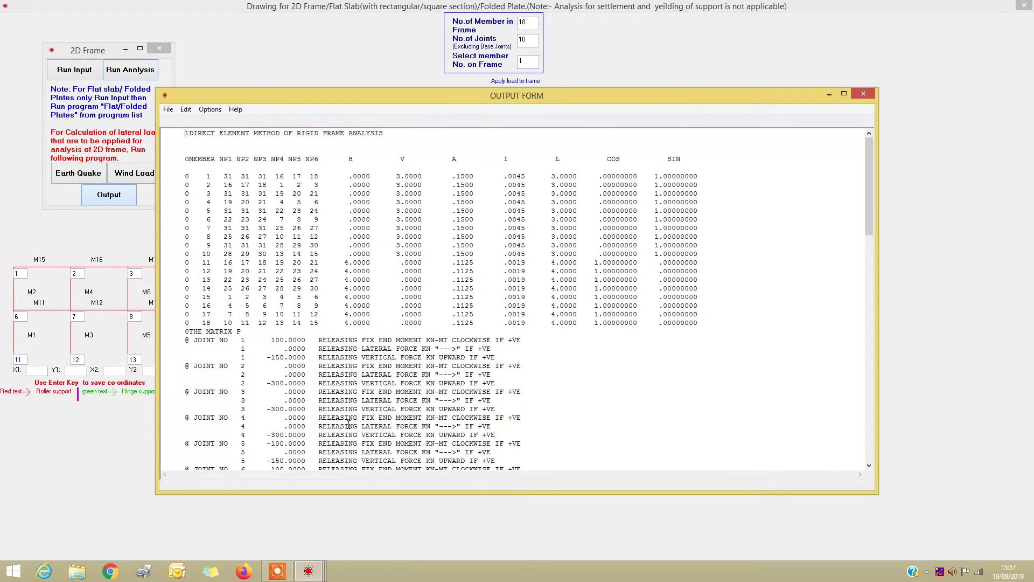
Step: Examine the member axial forces and joint moments in the analysis output, and close the output and analysis windows
{"action": "scroll", "coordinate": [351, 425], "scroll_direction": "down", "scroll_amount": 4}
{"action": "scroll", "coordinate": [350, 426], "scroll_direction": "down", "scroll_amount": 20}
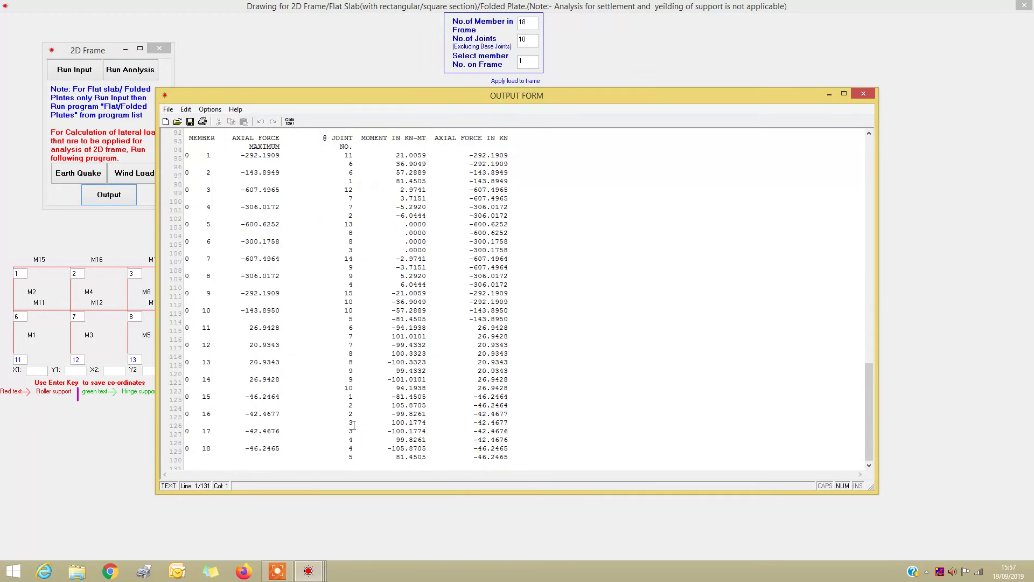
{"action": "left_click", "coordinate": [865, 95]}
{"action": "left_click", "coordinate": [160, 49]}
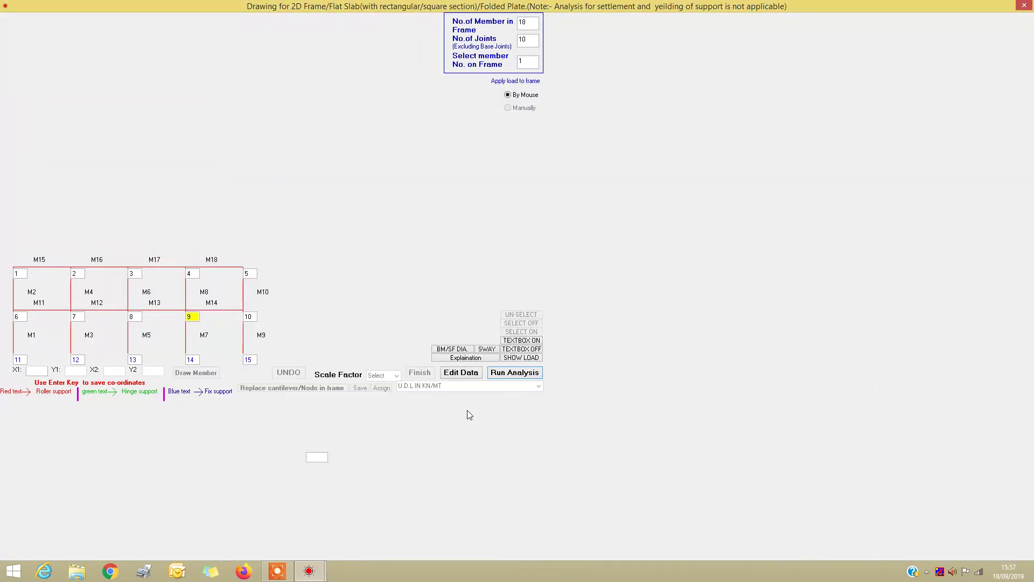
Step: View the sway, bending moment and shear force diagrams of the whole frame
{"action": "left_click", "coordinate": [486, 349]}
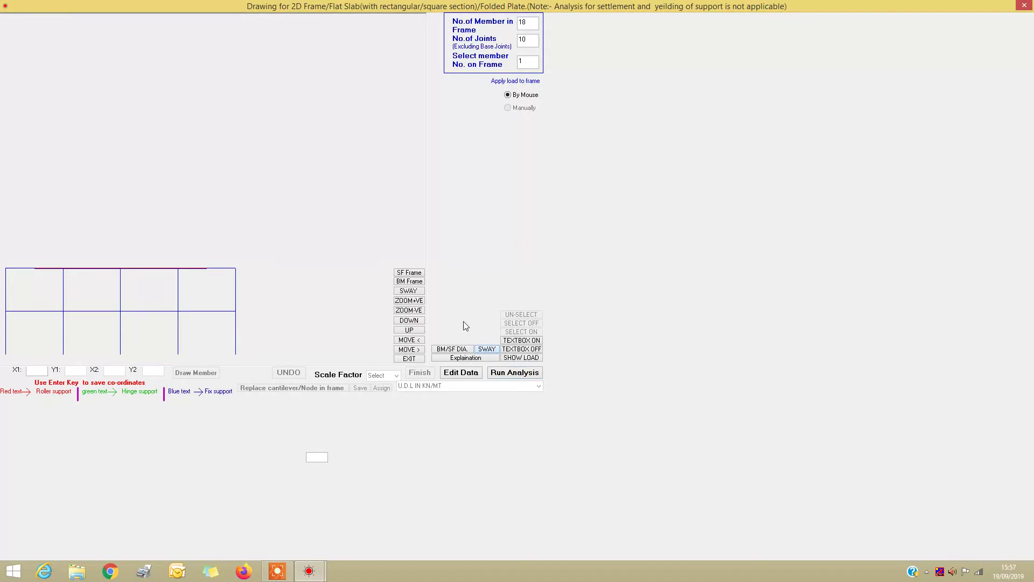
{"action": "left_click", "coordinate": [409, 282]}
{"action": "left_click", "coordinate": [410, 273]}
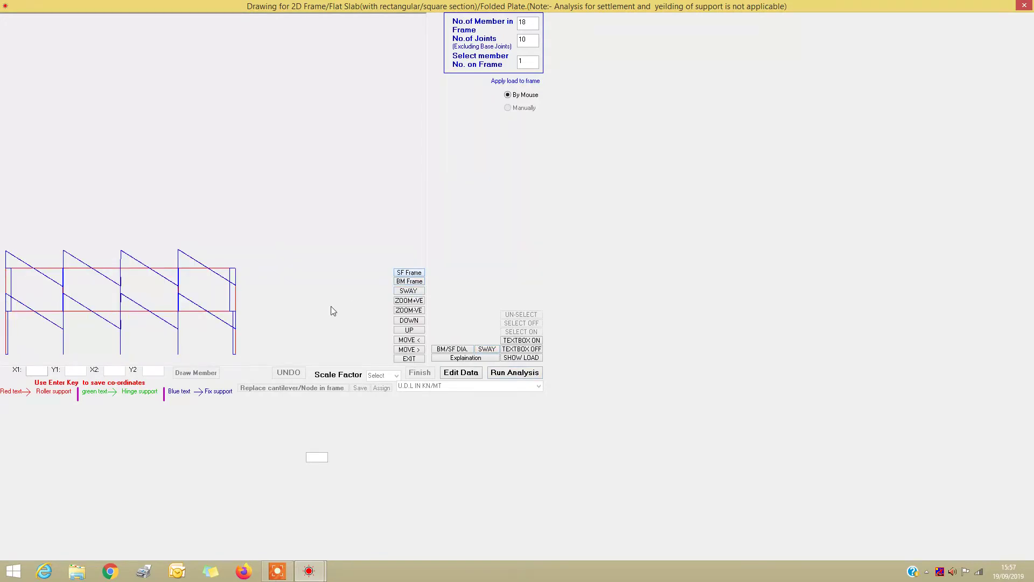
{"action": "left_click", "coordinate": [413, 358]}
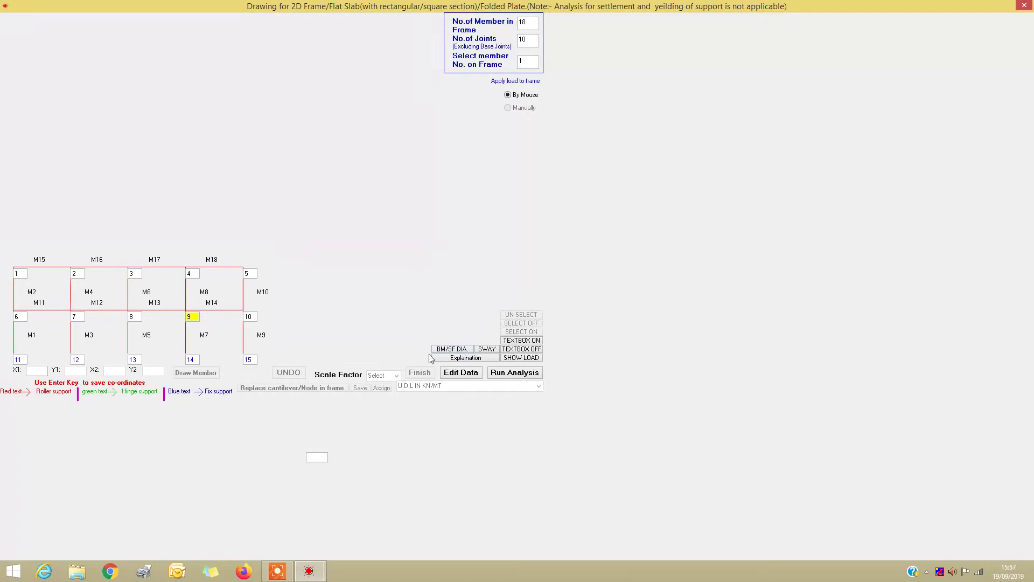
Step: View the shear force and bending moment diagrams of member 15, and close the diagram window
{"action": "left_click", "coordinate": [452, 349]}
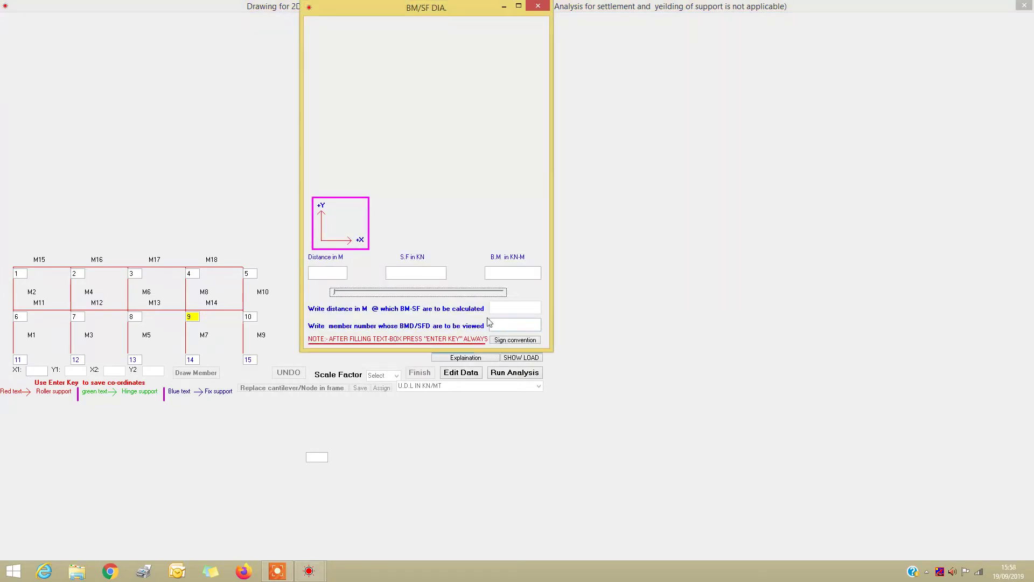
{"action": "left_click", "coordinate": [494, 322]}
{"action": "type", "text": "1"}
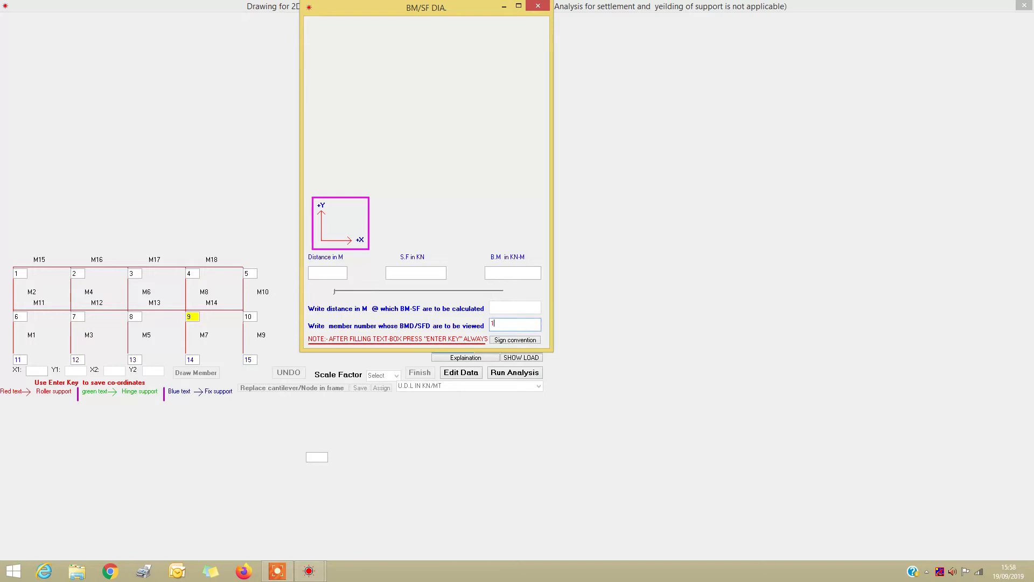
{"action": "type", "text": "5"}
{"action": "key", "text": "Return"}
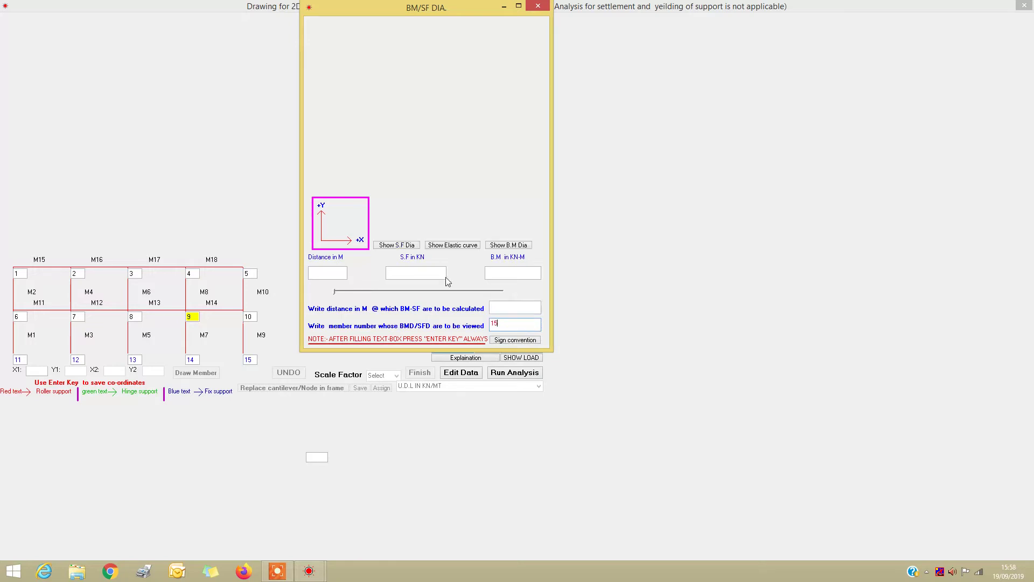
{"action": "left_click", "coordinate": [397, 245]}
{"action": "left_click", "coordinate": [511, 248]}
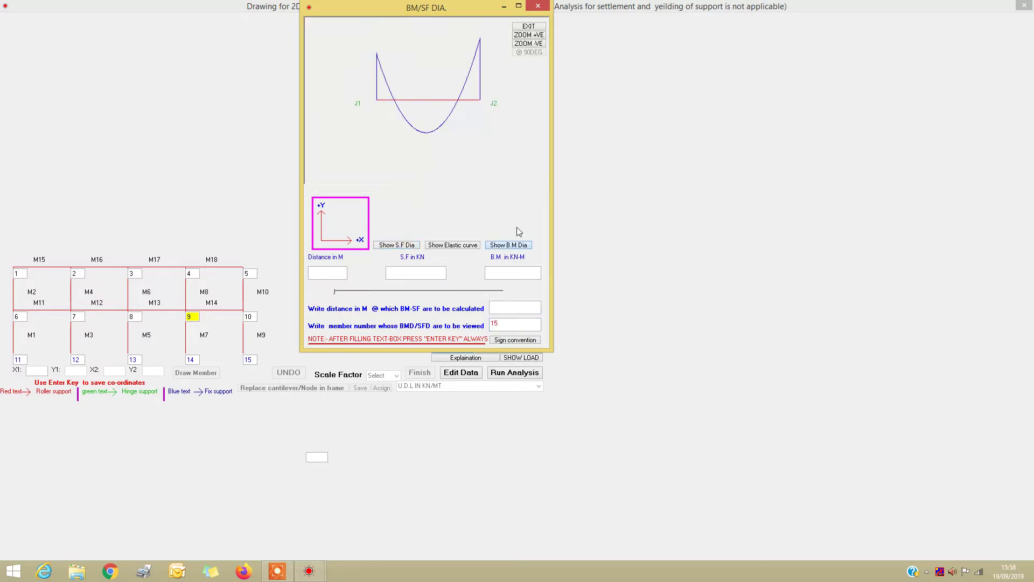
{"action": "left_click", "coordinate": [538, 7]}
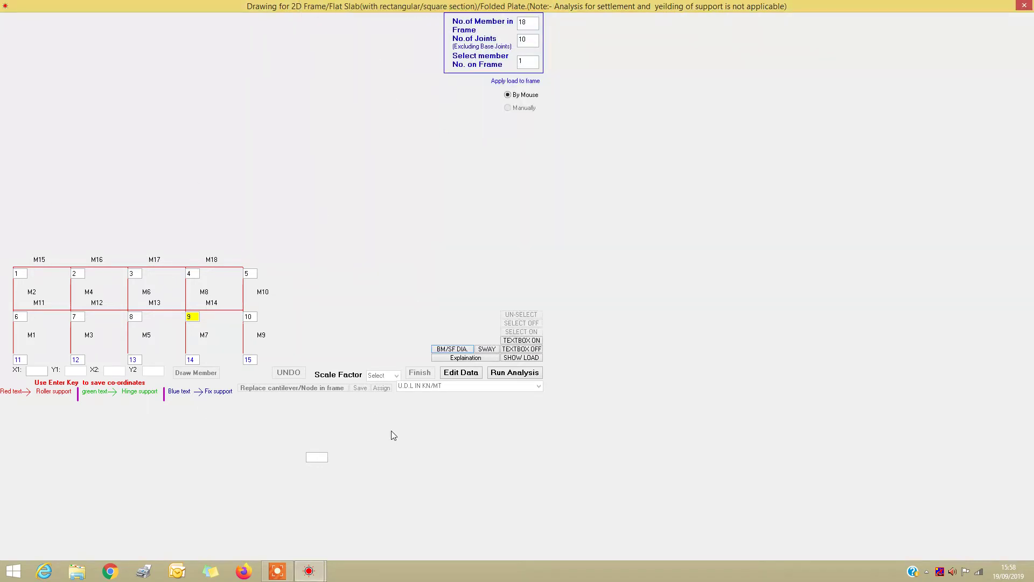
Step: Close the frame drawing and open the rectangular beam design program from the design form's program list
{"action": "left_click", "coordinate": [1023, 6]}
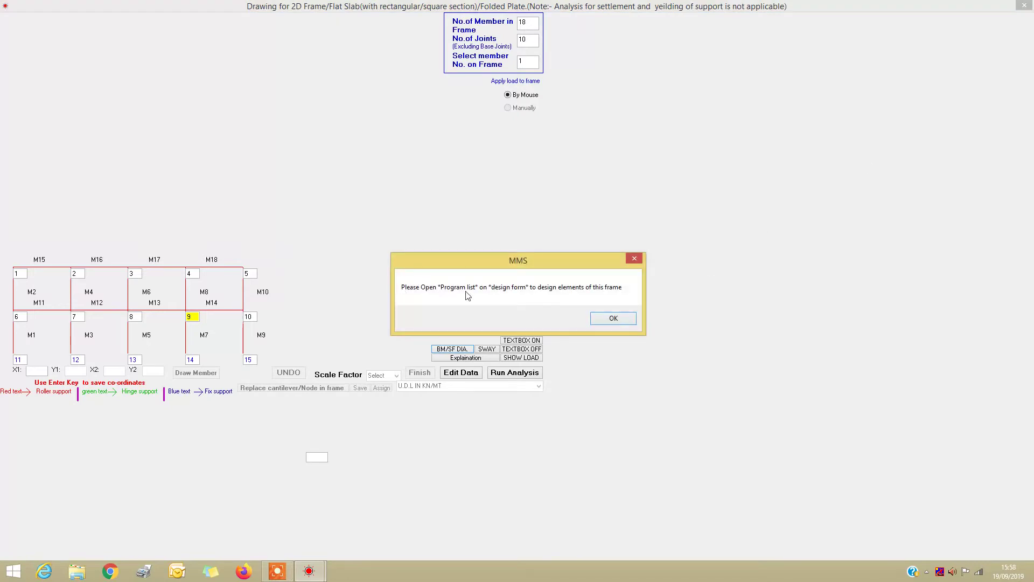
{"action": "left_click", "coordinate": [613, 318]}
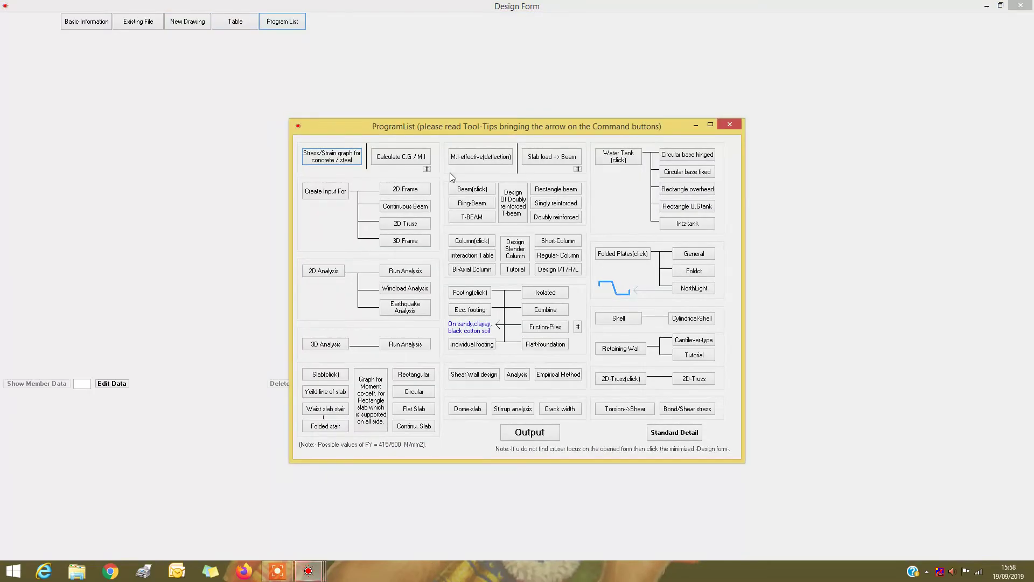
{"action": "left_click", "coordinate": [547, 192]}
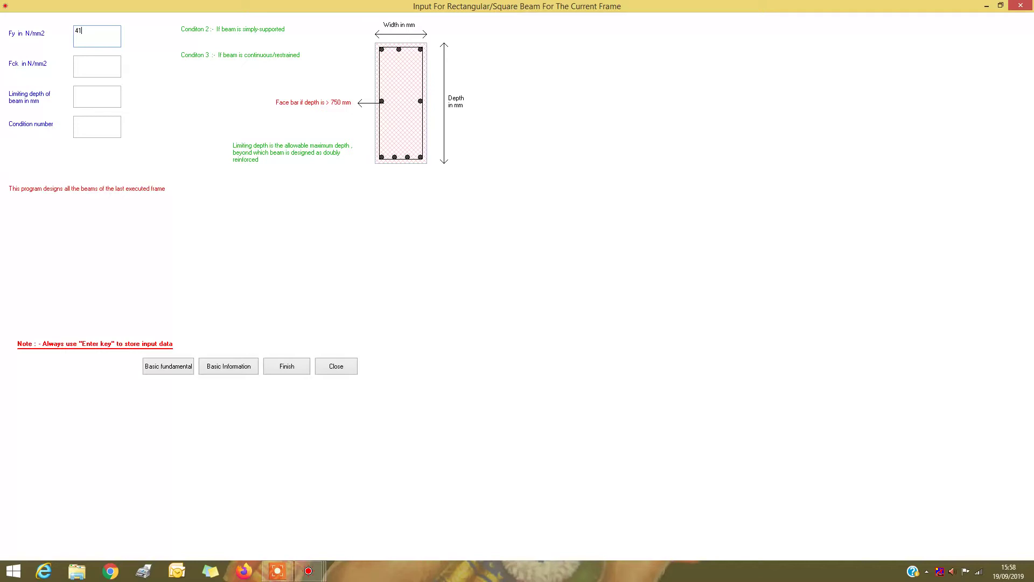
Step: Submit the beam design input with Fy 415 N/mm2, Fck 20 N/mm2, limiting depth 450 mm and condition 3 for continuous beams
{"action": "key", "text": "Return"}
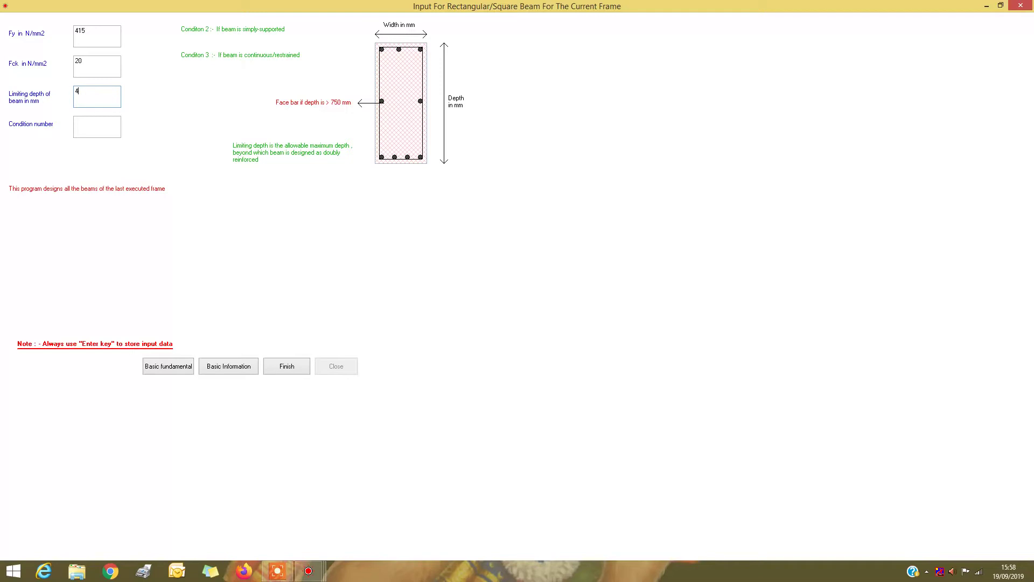
{"action": "key", "text": "Return"}
{"action": "left_click", "coordinate": [298, 371]}
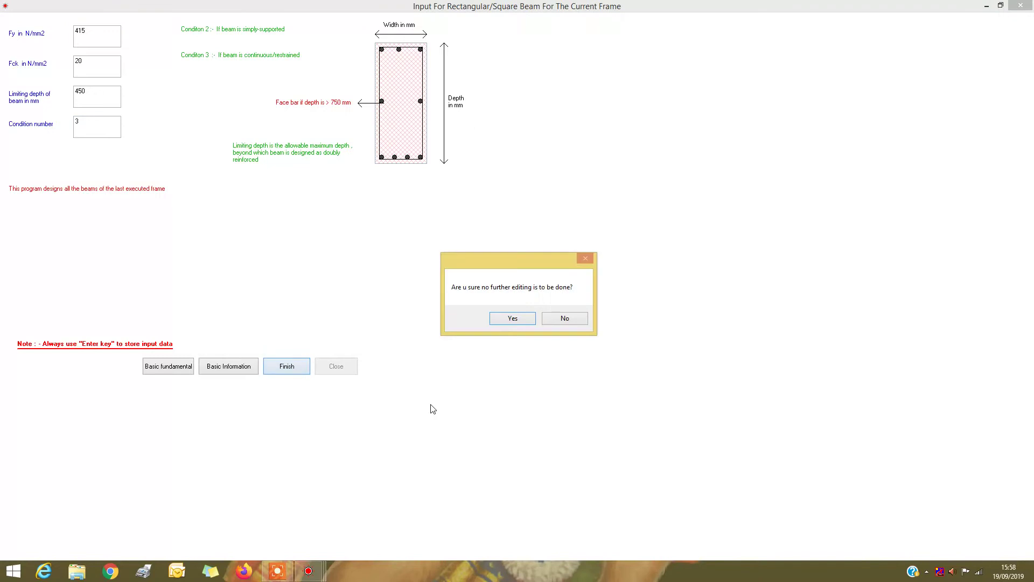
{"action": "left_click", "coordinate": [511, 318]}
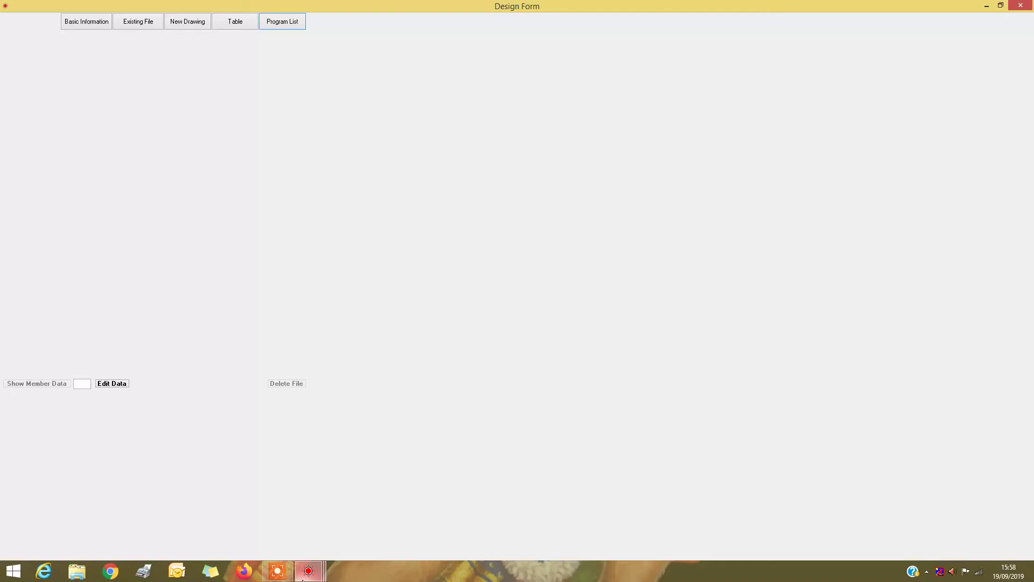
Step: Open the beam design output from the program list, examine the results of members 11 to 13, and close the output form
{"action": "mouse_move", "coordinate": [302, 579]}
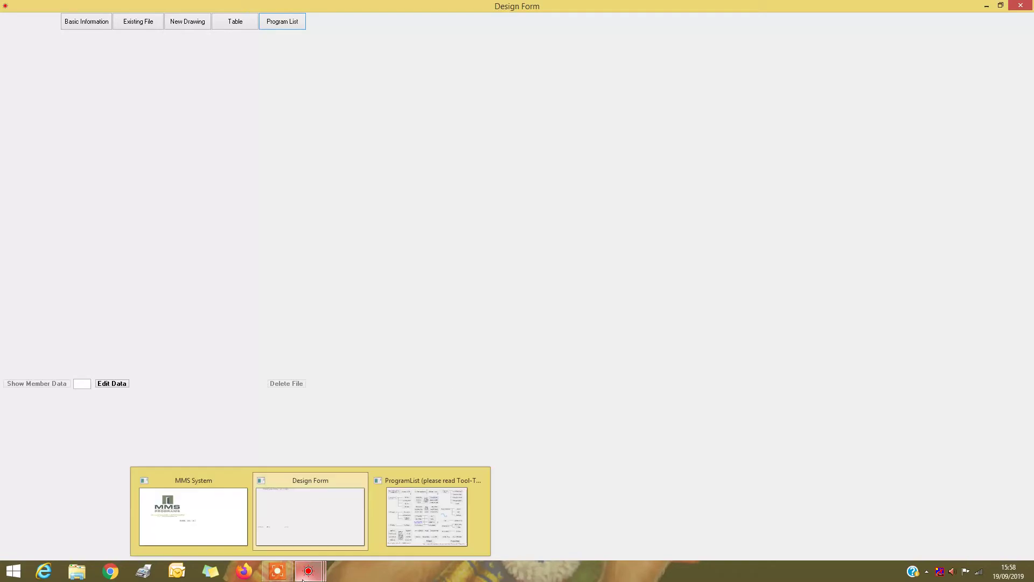
{"action": "left_click", "coordinate": [401, 518]}
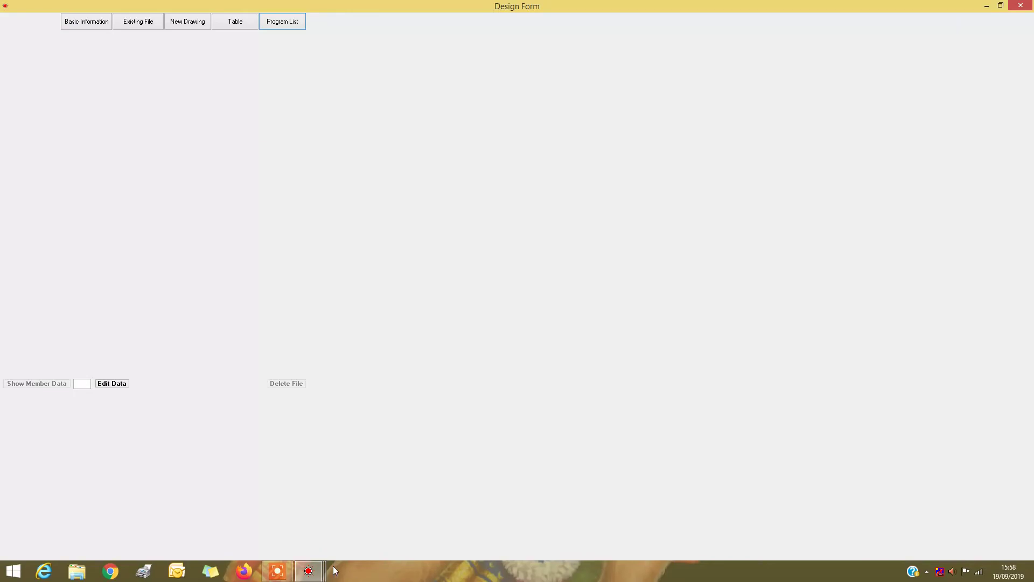
{"action": "mouse_move", "coordinate": [310, 571]}
{"action": "left_click", "coordinate": [408, 525]}
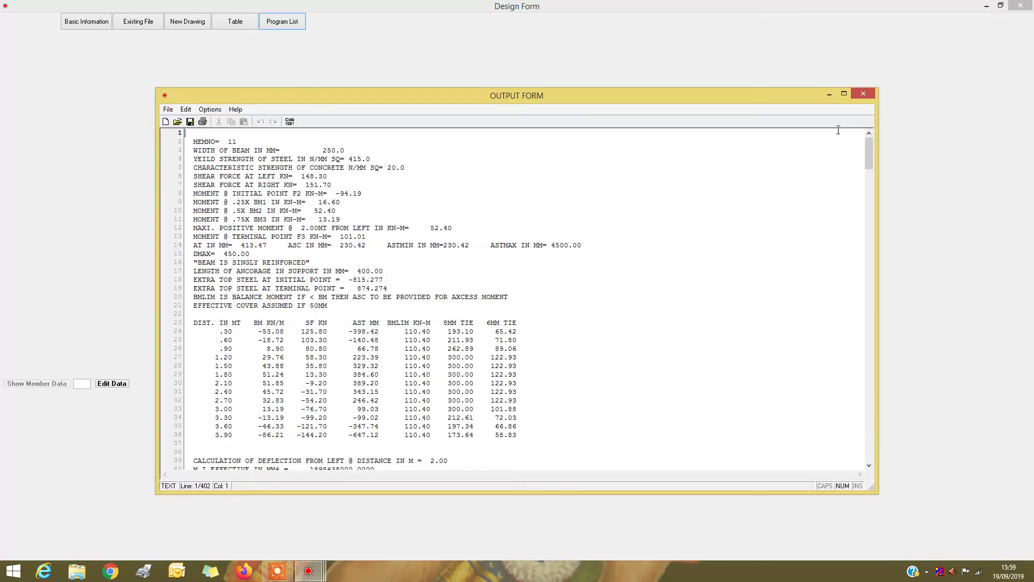
{"action": "left_click", "coordinate": [844, 94]}
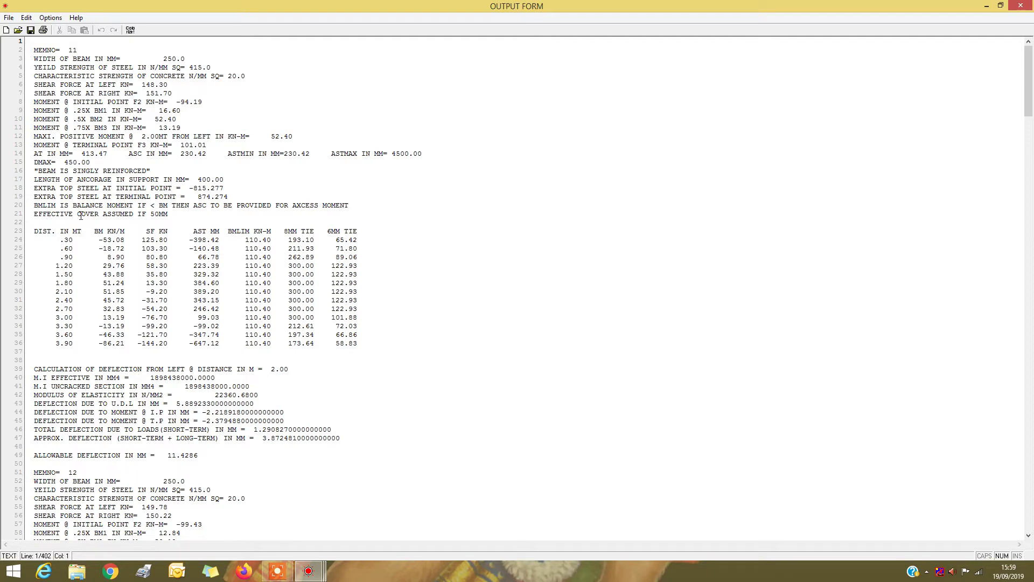
{"action": "scroll", "coordinate": [167, 221], "scroll_direction": "down", "scroll_amount": 18}
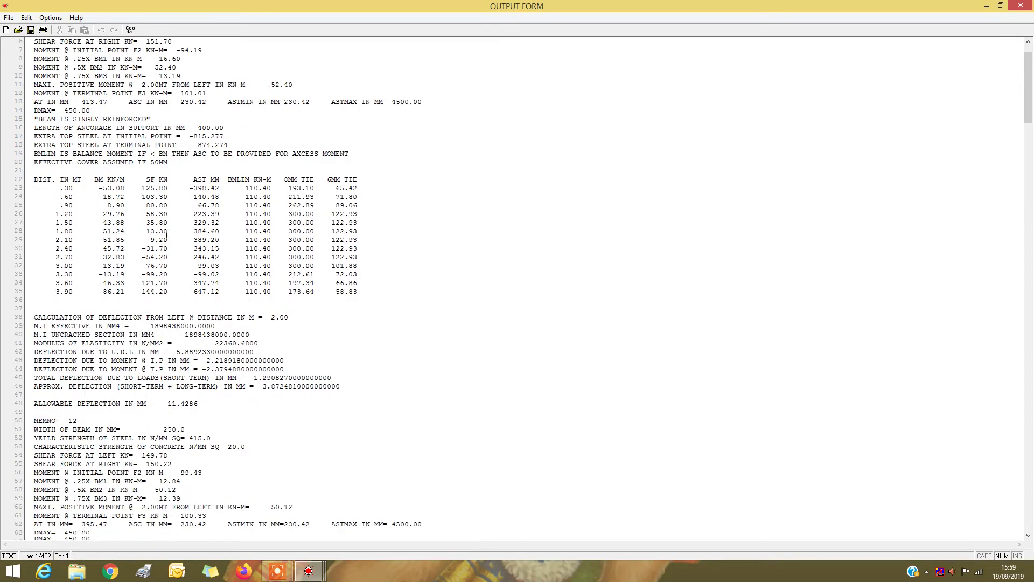
{"action": "scroll", "coordinate": [169, 231], "scroll_direction": "down", "scroll_amount": 12}
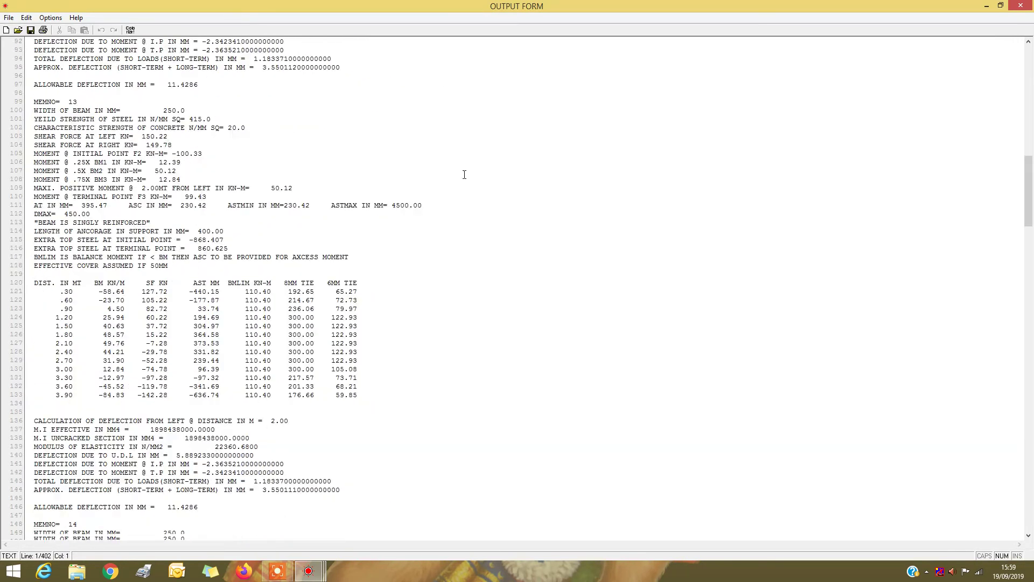
{"action": "left_click", "coordinate": [1019, 7]}
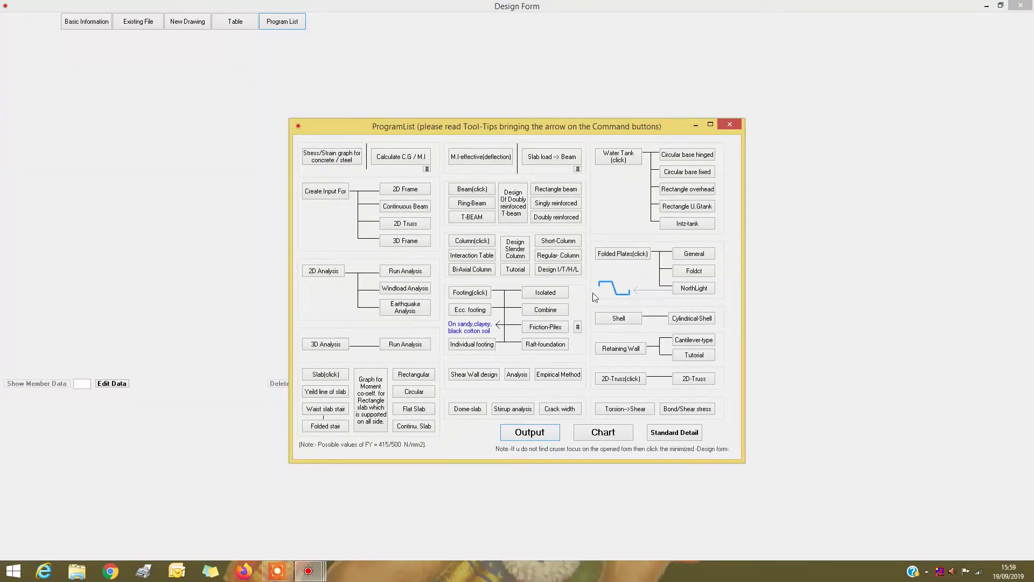
Step: Open the singly reinforced rectangular beam graph program from the program list
{"action": "left_click", "coordinate": [545, 206]}
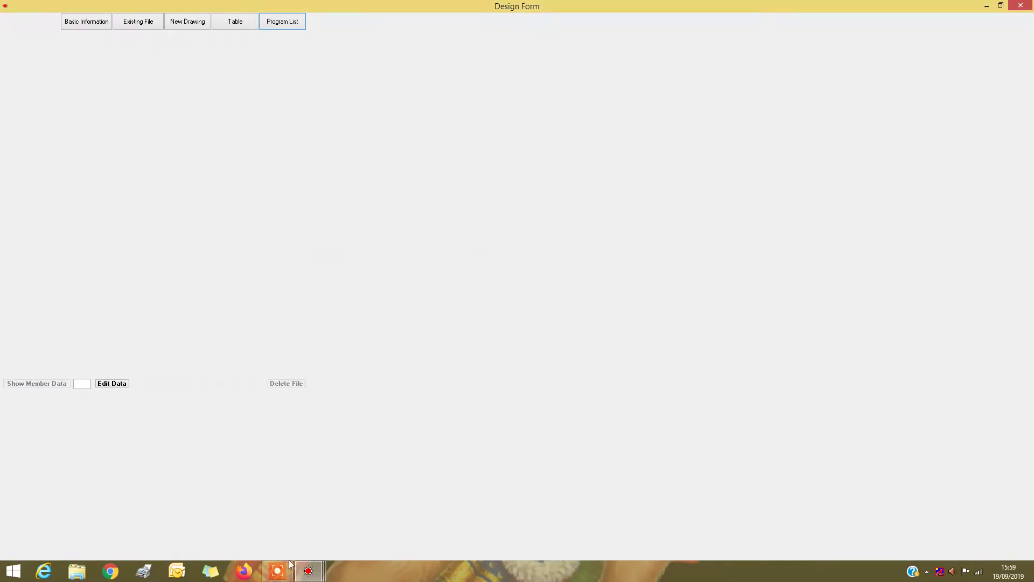
{"action": "mouse_move", "coordinate": [302, 575]}
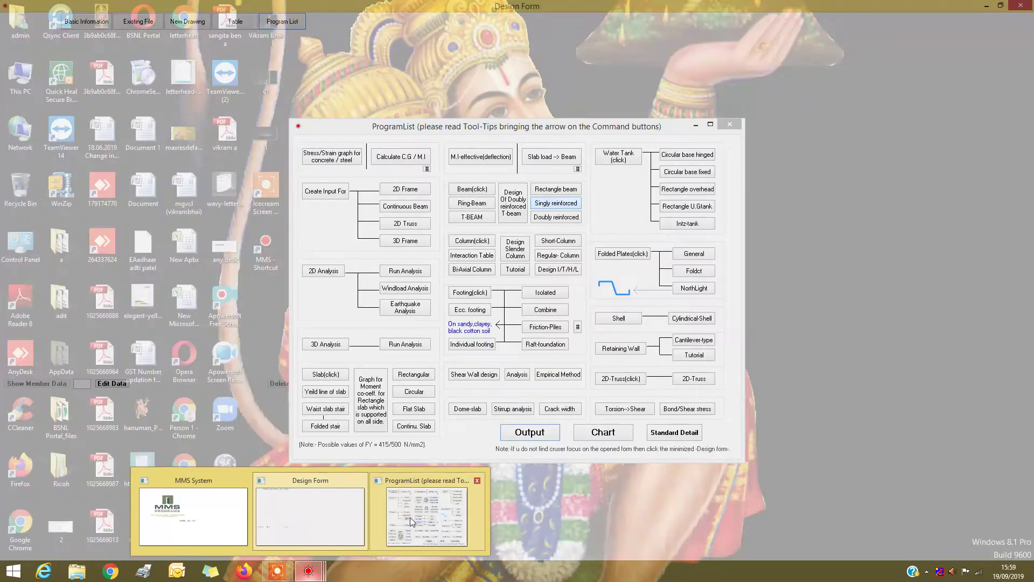
{"action": "mouse_move", "coordinate": [409, 520]}
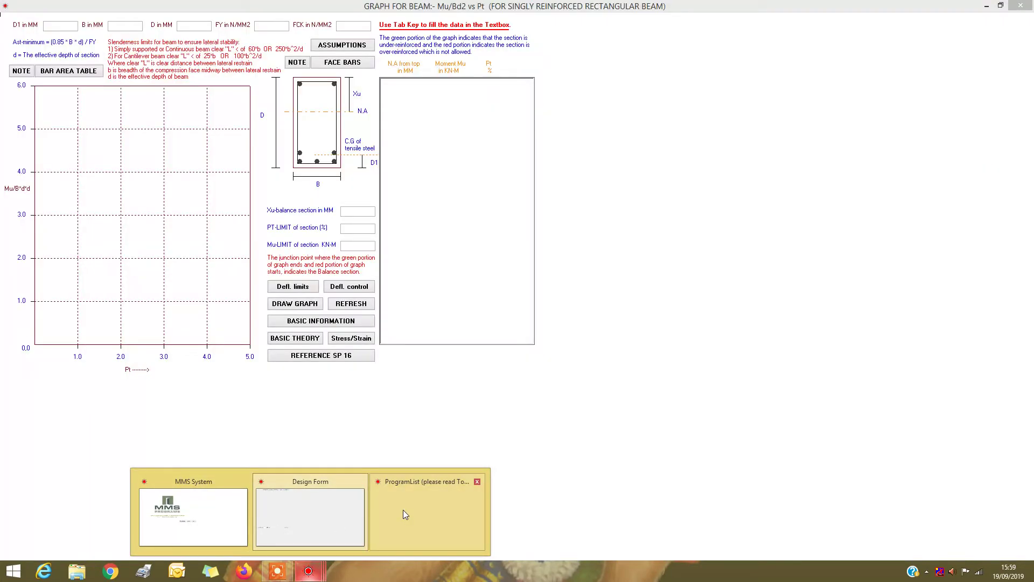
{"action": "left_click", "coordinate": [403, 509]}
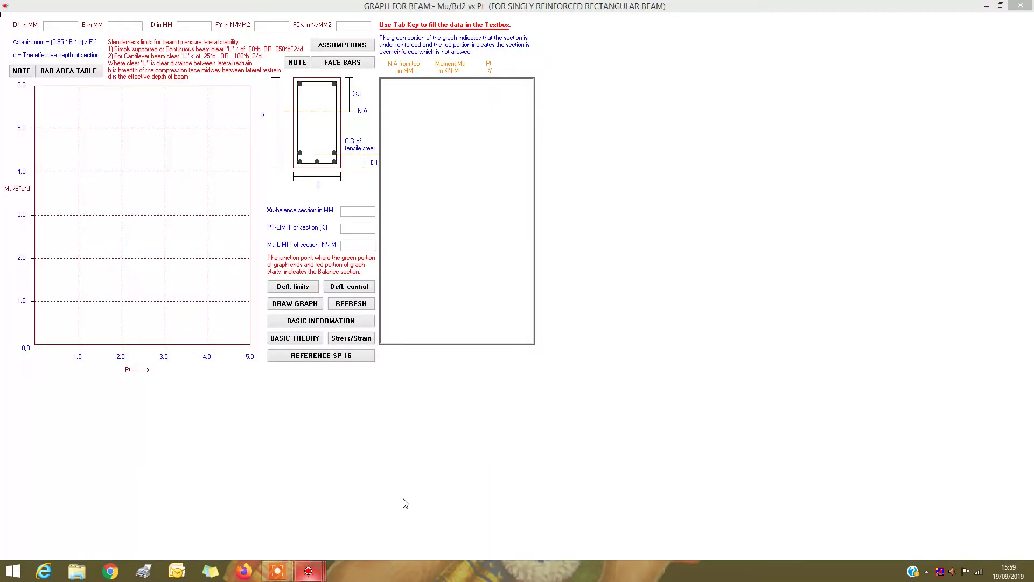
Step: Draw the Mu/Bd2 vs Pt graph for D1 40 mm, B 250 mm, D 450 mm, FY 415 N/mm2 and FCK 20 N/mm2
{"action": "left_click", "coordinate": [56, 26]}
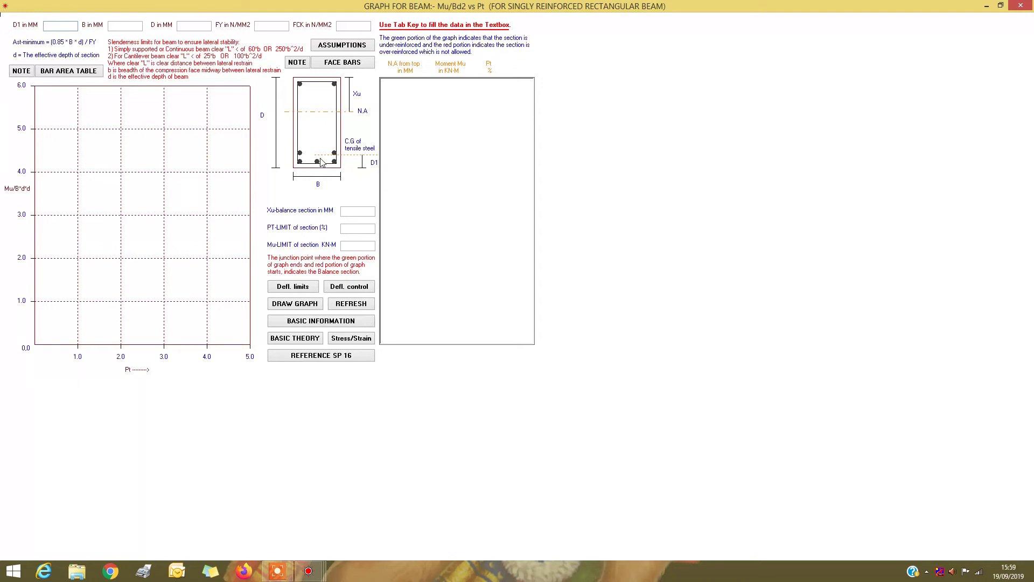
{"action": "type", "text": "40"}
{"action": "key", "text": "Tab"}
{"action": "type", "text": "25"}
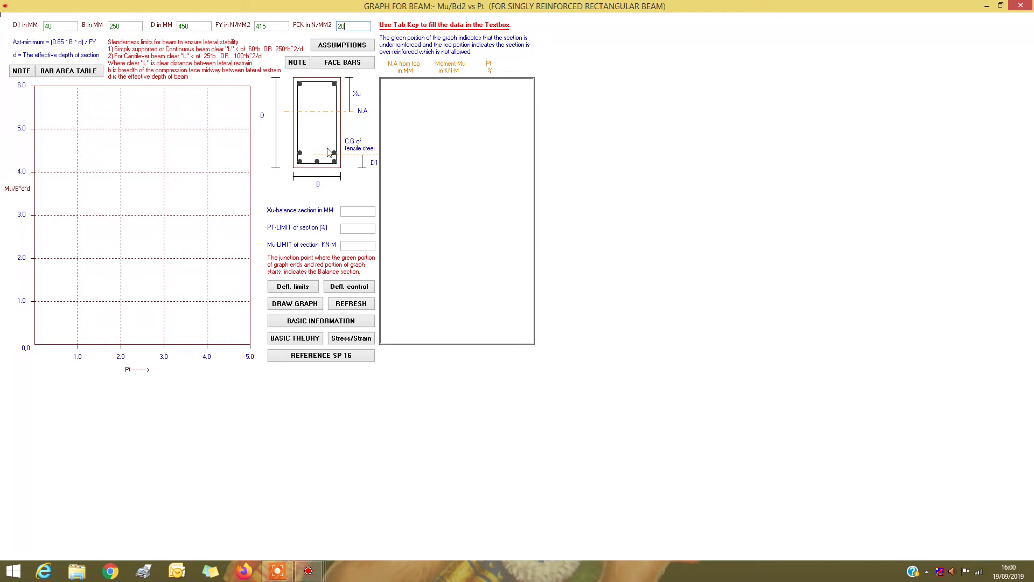
{"action": "left_click", "coordinate": [305, 306]}
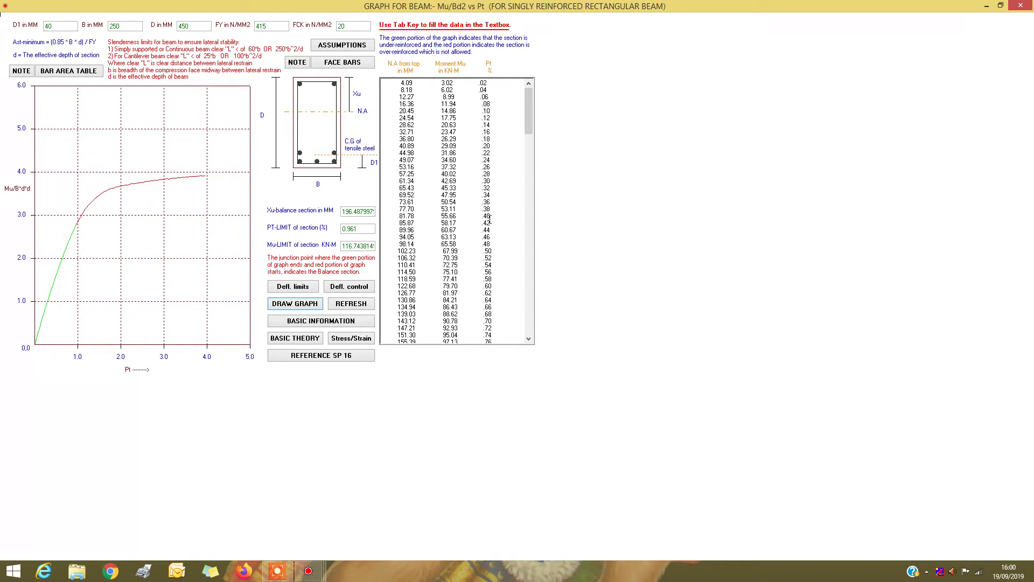
Step: Examine the table of neutral axis, moment and steel percentage, and close the beam graph form and the program list
{"action": "left_click_drag", "start_coordinate": [528, 127], "coordinate": [531, 228]}
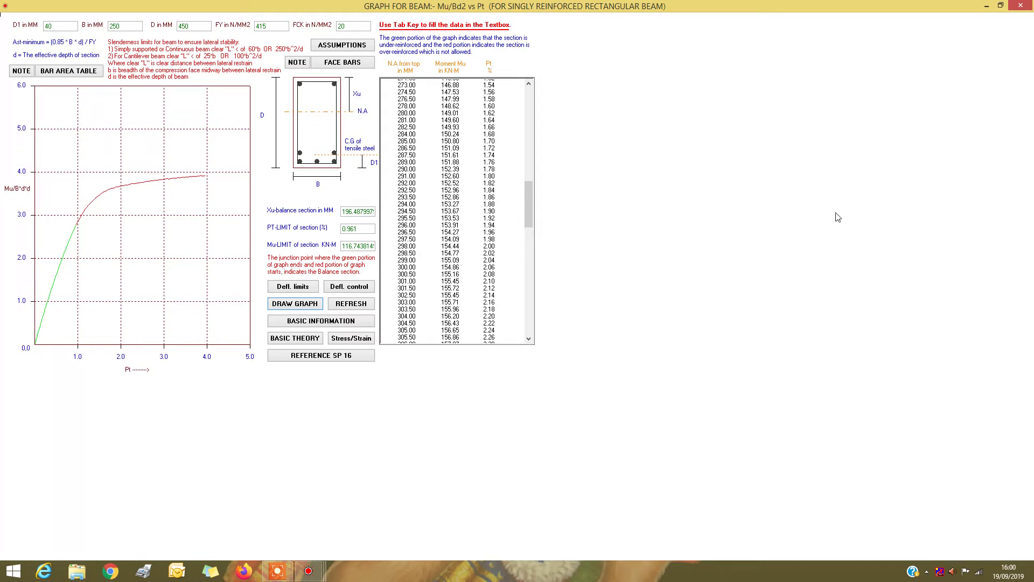
{"action": "left_click", "coordinate": [1019, 6]}
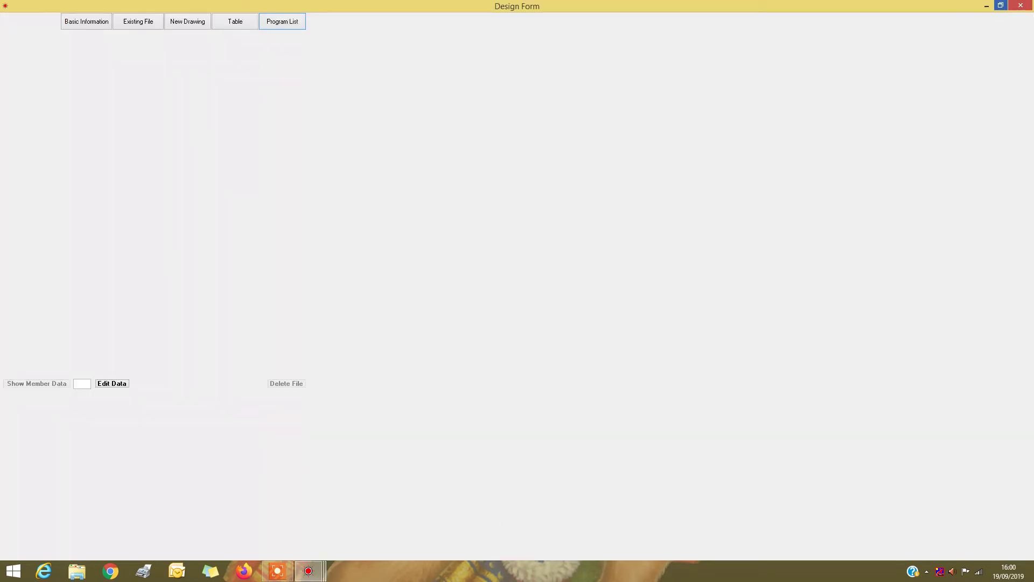
{"action": "mouse_move", "coordinate": [309, 575]}
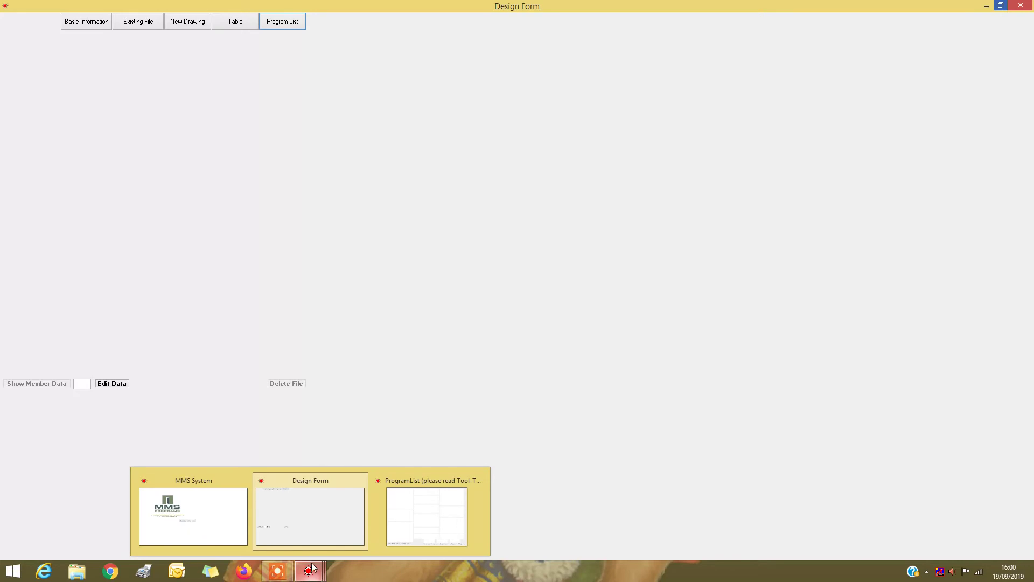
{"action": "mouse_move", "coordinate": [419, 530]}
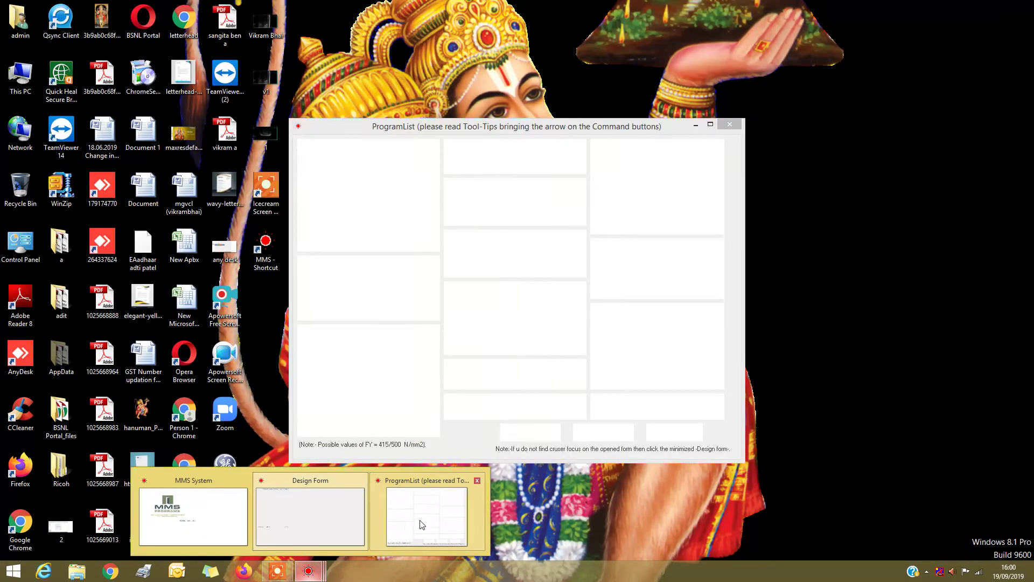
{"action": "left_click", "coordinate": [424, 525]}
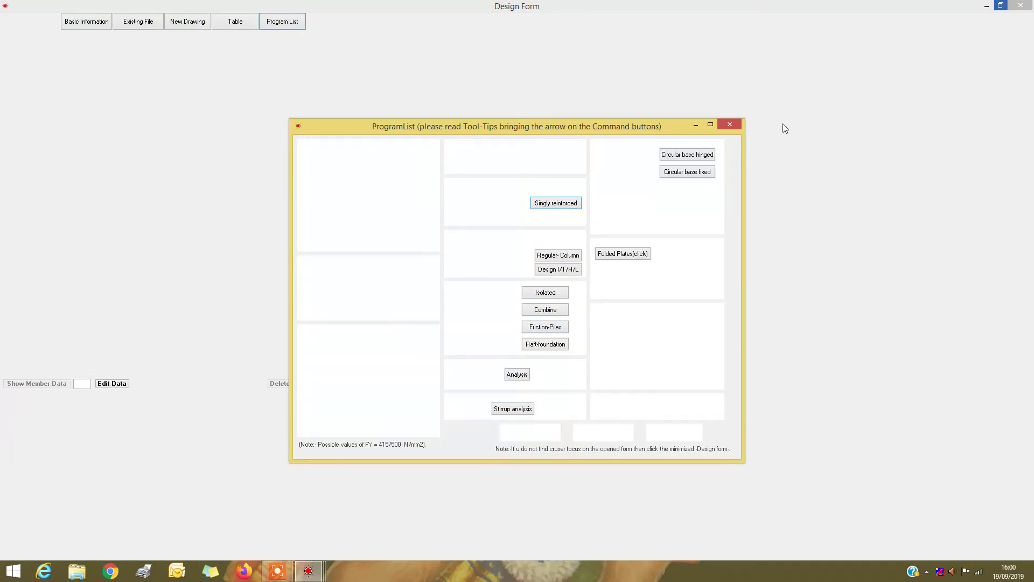
{"action": "left_click", "coordinate": [728, 124]}
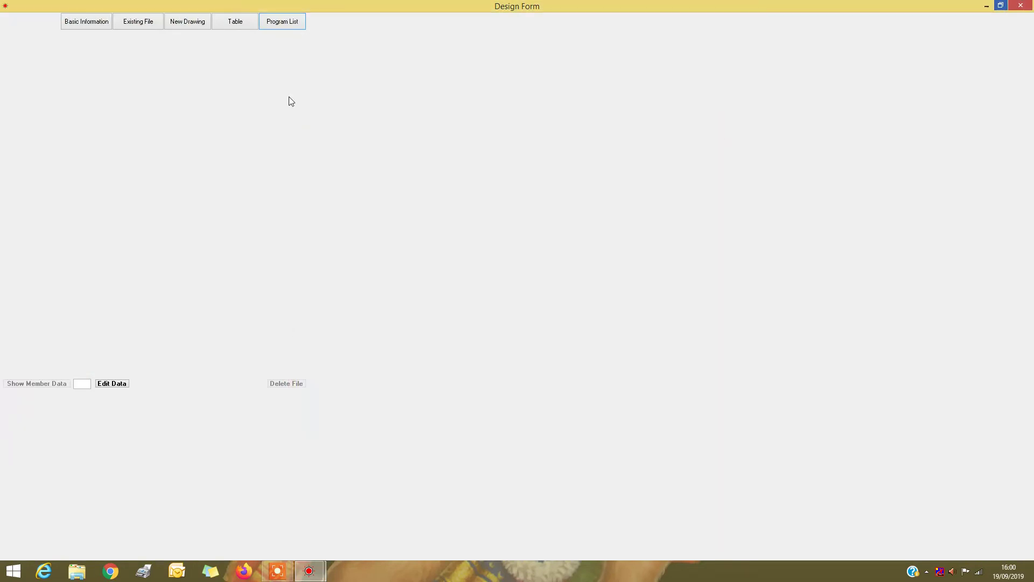
Step: Reopen the program list and bring up the column P-M interaction diagram form through the Interaction Table program
{"action": "left_click", "coordinate": [280, 24]}
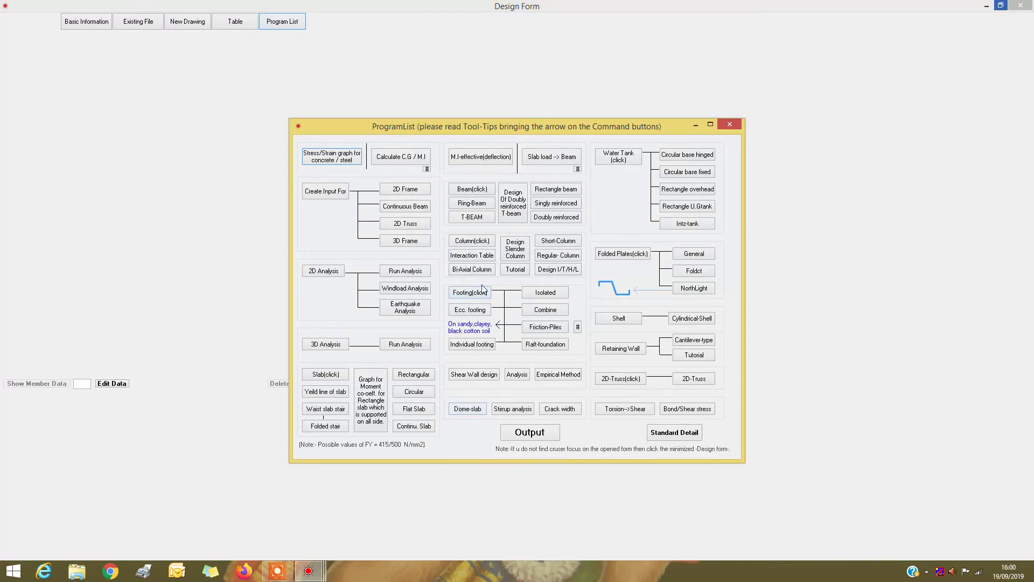
{"action": "left_click", "coordinate": [478, 261]}
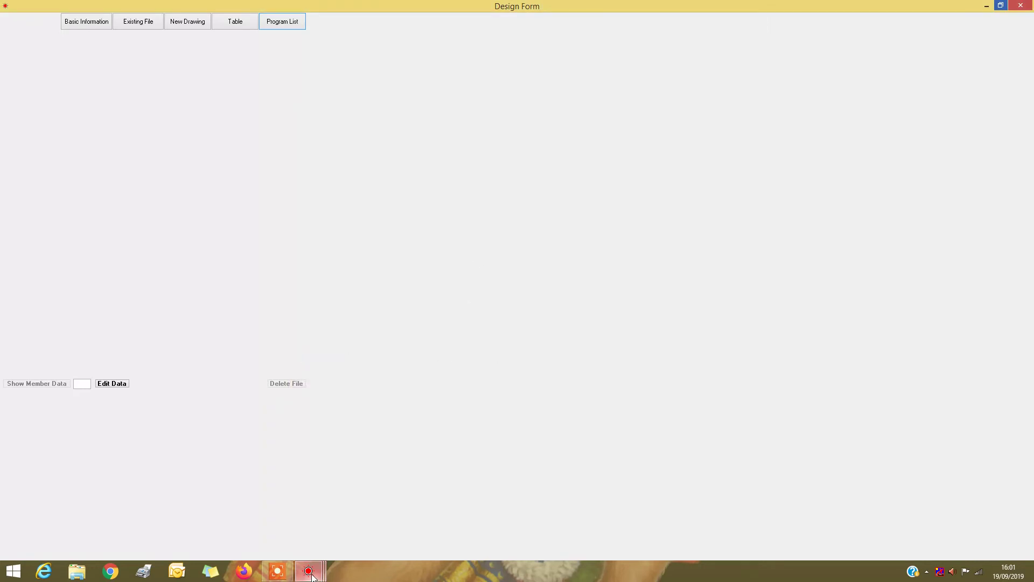
{"action": "mouse_move", "coordinate": [312, 576]}
{"action": "mouse_move", "coordinate": [421, 527]}
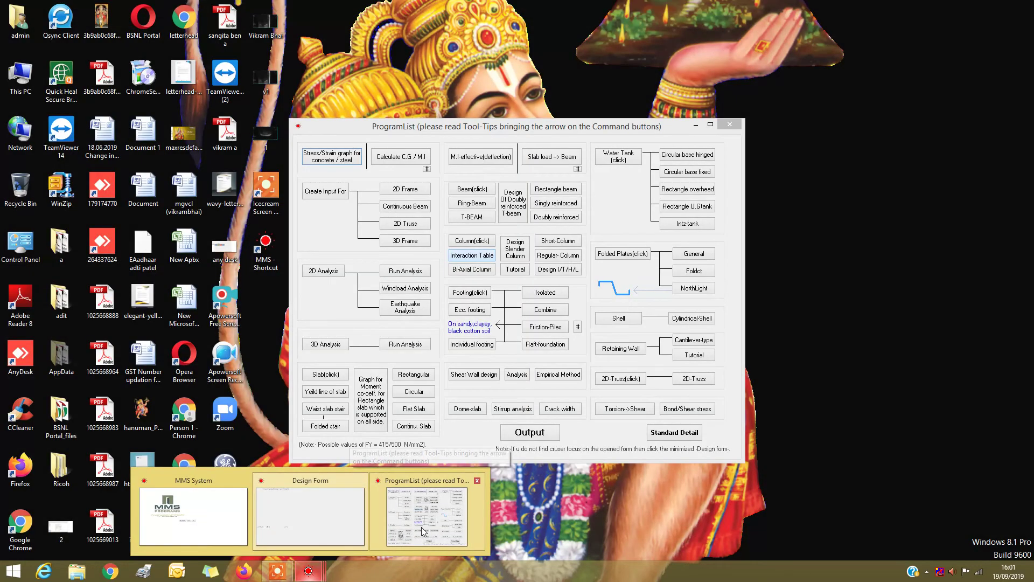
{"action": "mouse_move", "coordinate": [308, 514]}
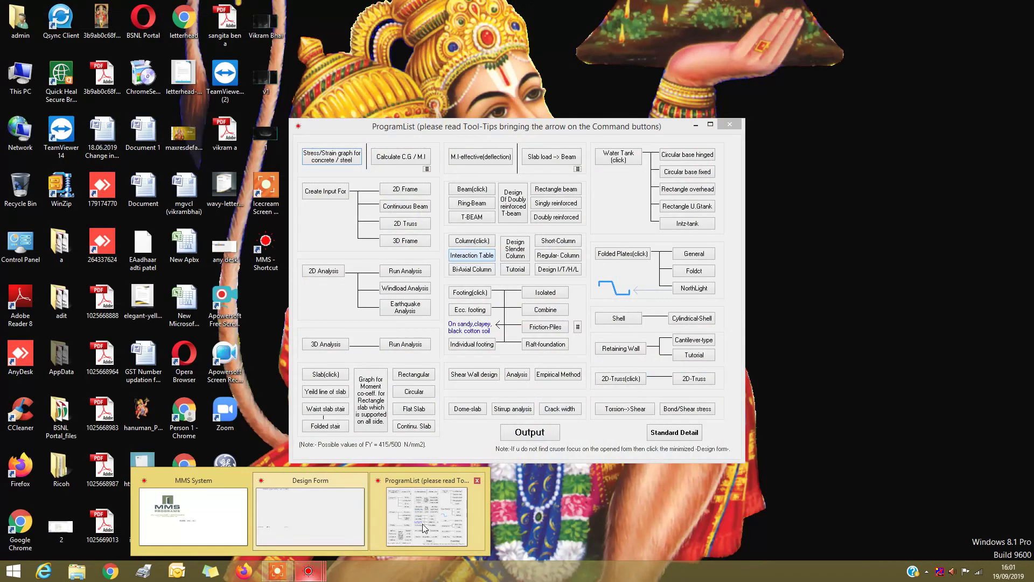
{"action": "left_click", "coordinate": [422, 523]}
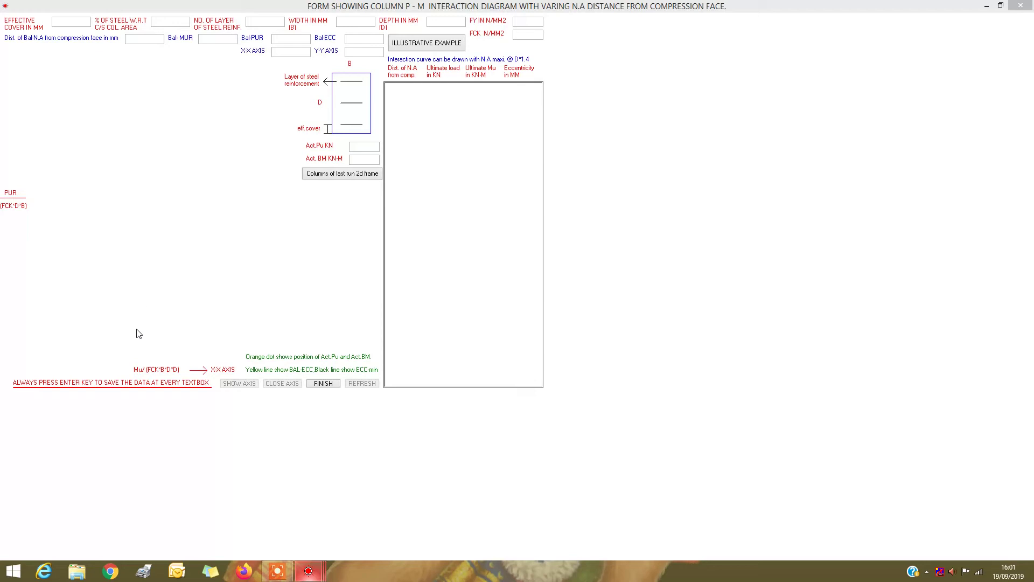
{"action": "left_click", "coordinate": [55, 90]}
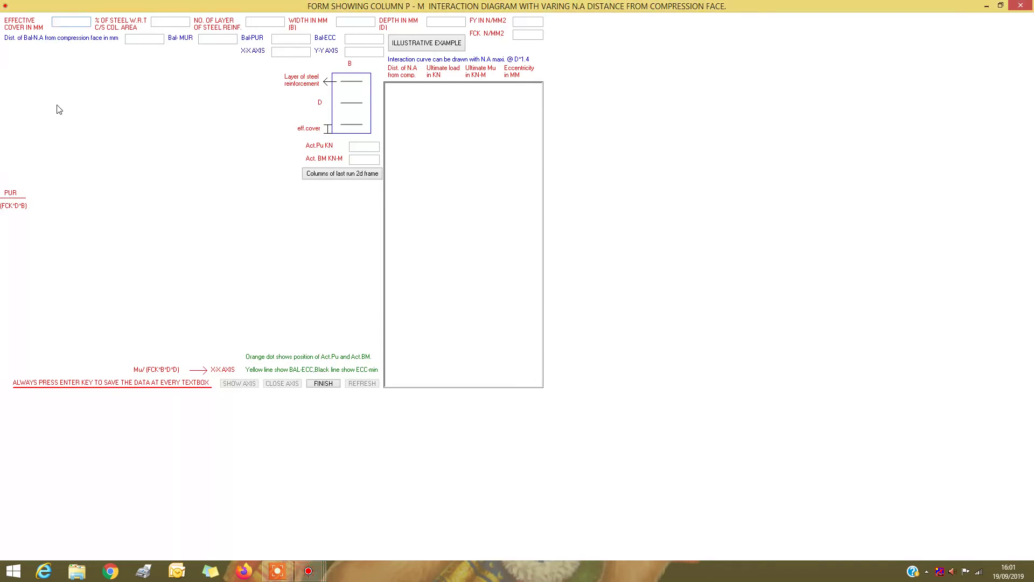
Step: Load COLUMN-4 from the columns of the last run 2D frame, and view the illustrative example of steel layers
{"action": "left_click", "coordinate": [351, 173]}
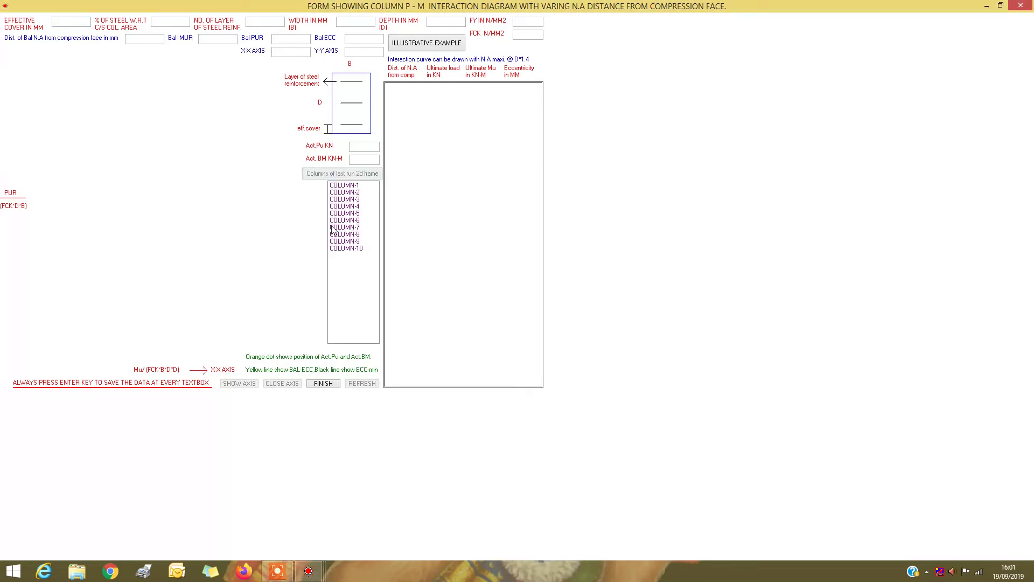
{"action": "left_click", "coordinate": [353, 207]}
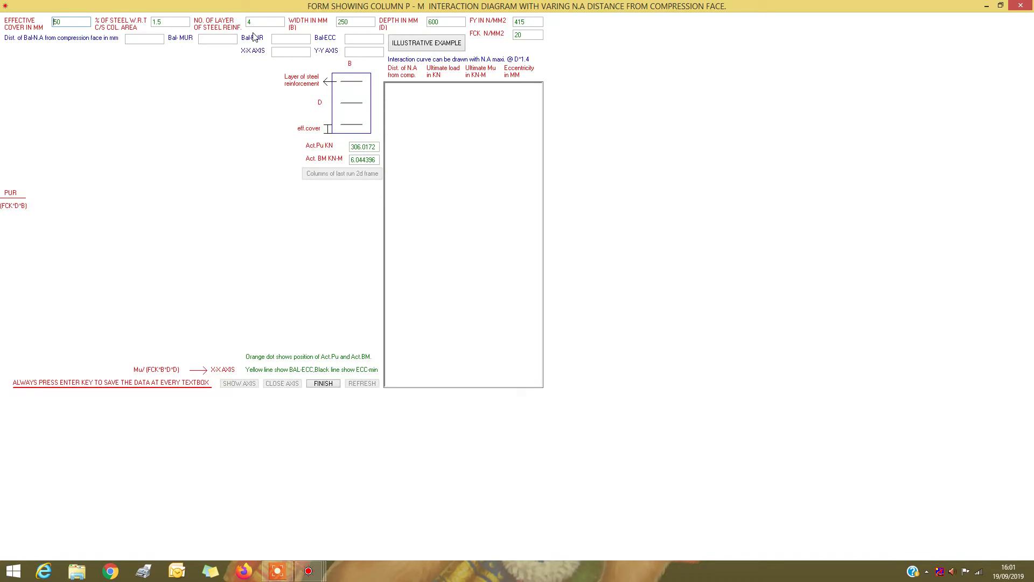
{"action": "left_click", "coordinate": [427, 44]}
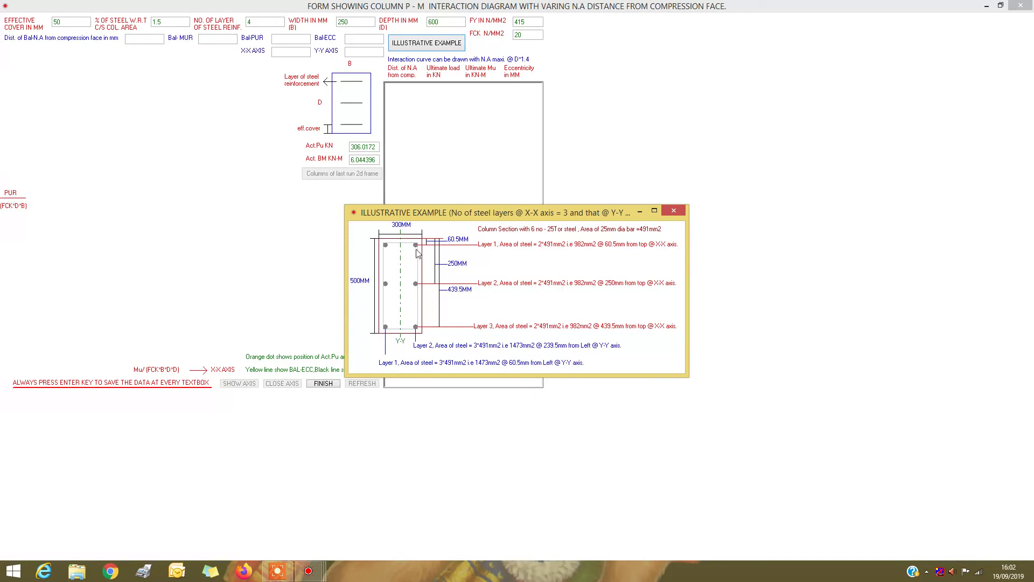
{"action": "left_click", "coordinate": [674, 211]}
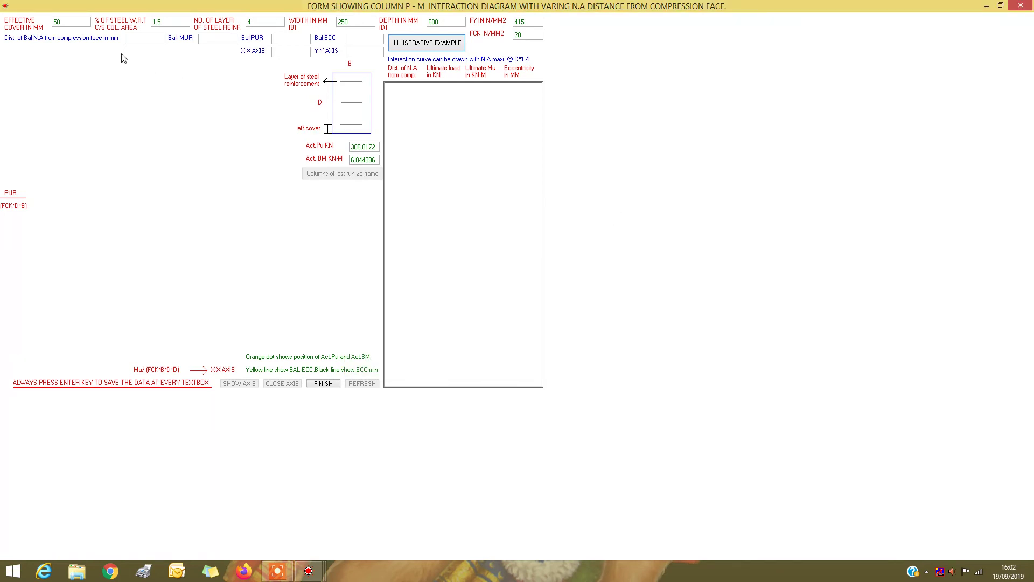
Step: Draw the column's P-M interaction diagram with effective cover 60 mm, 1.25 % steel and 3 layers of reinforcement
{"action": "left_click", "coordinate": [69, 22]}
{"action": "type", "text": "6"}
{"action": "key", "text": "Return"}
{"action": "left_click", "coordinate": [168, 25]}
{"action": "type", "text": "3"}
{"action": "left_click", "coordinate": [350, 160]}
{"action": "left_click", "coordinate": [323, 384]}
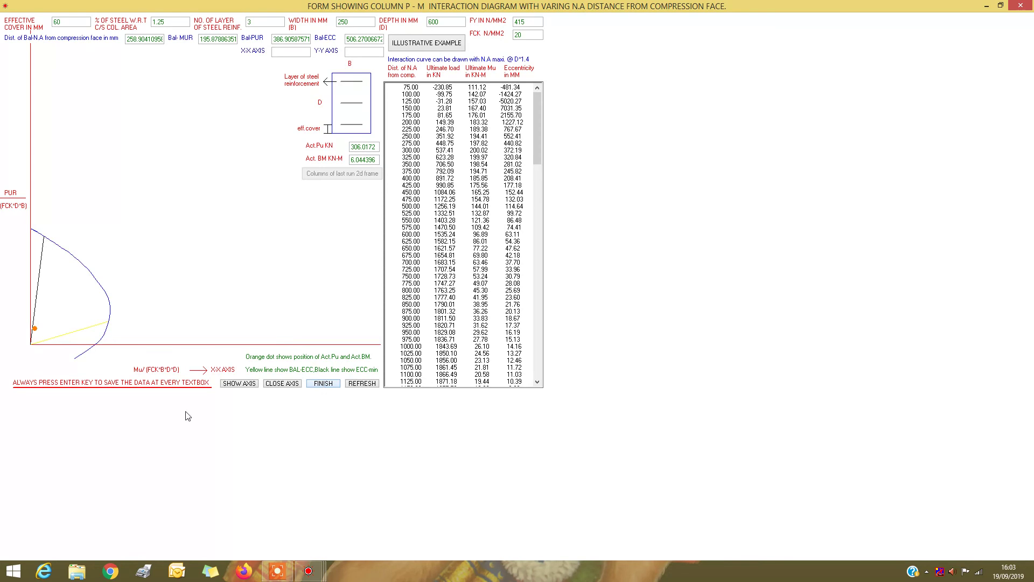
Step: Read the axis values at the actual load point and on the interaction curve, and clear and close the form
{"action": "left_click", "coordinate": [52, 329]}
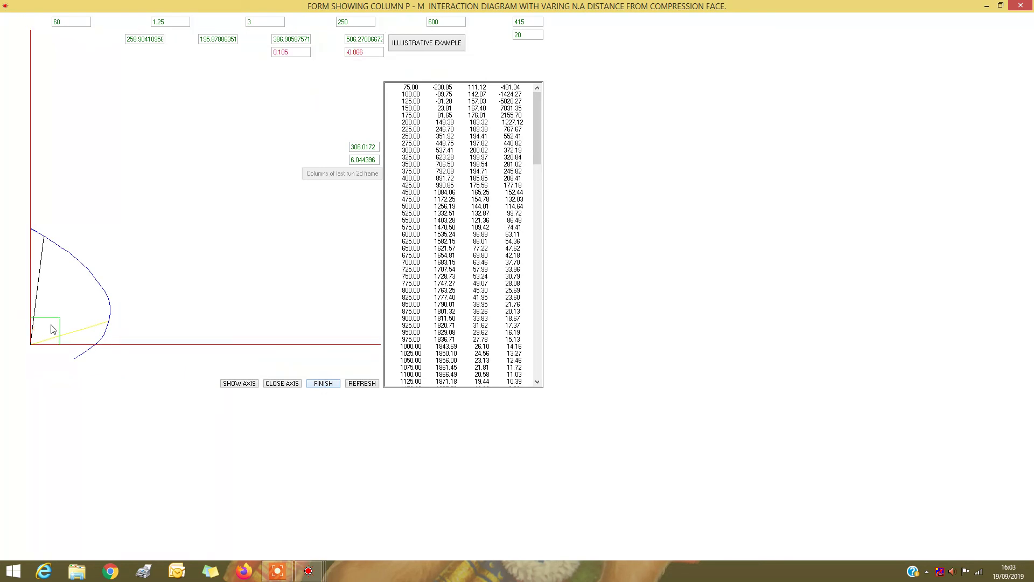
{"action": "left_click", "coordinate": [35, 333]}
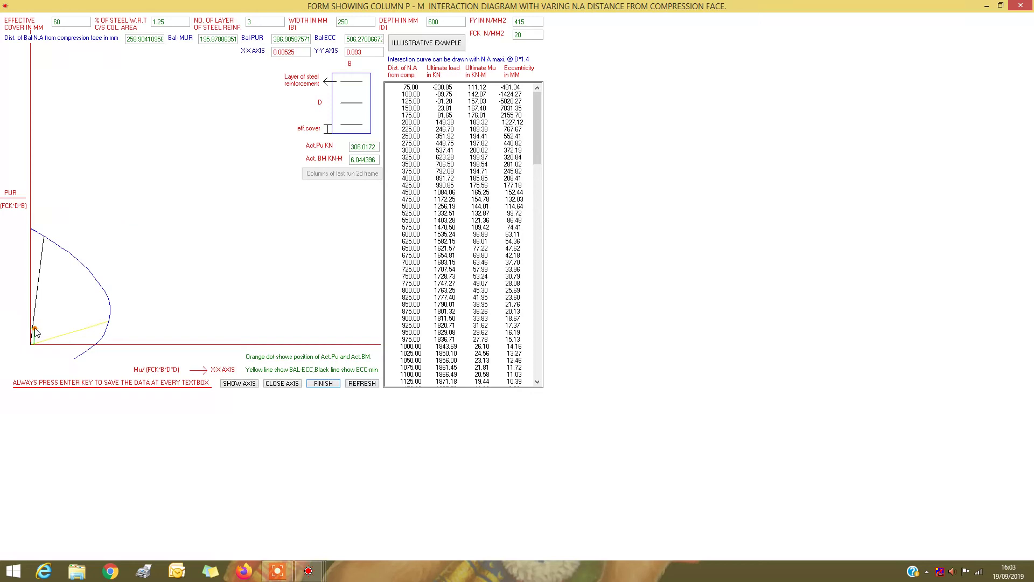
{"action": "left_click", "coordinate": [108, 311]}
{"action": "left_click", "coordinate": [38, 332]}
{"action": "left_click", "coordinate": [356, 383]}
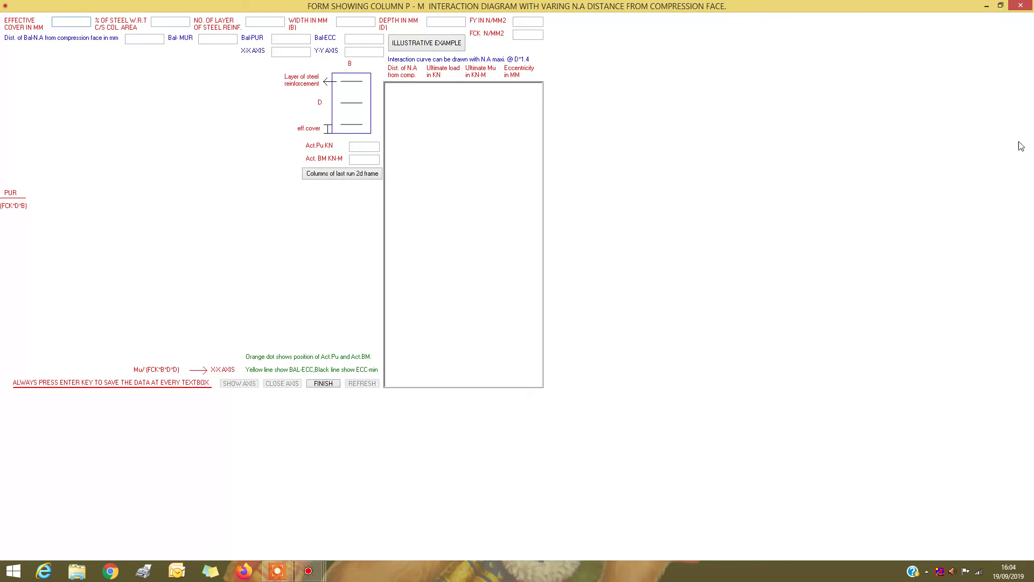
{"action": "left_click", "coordinate": [1021, 6]}
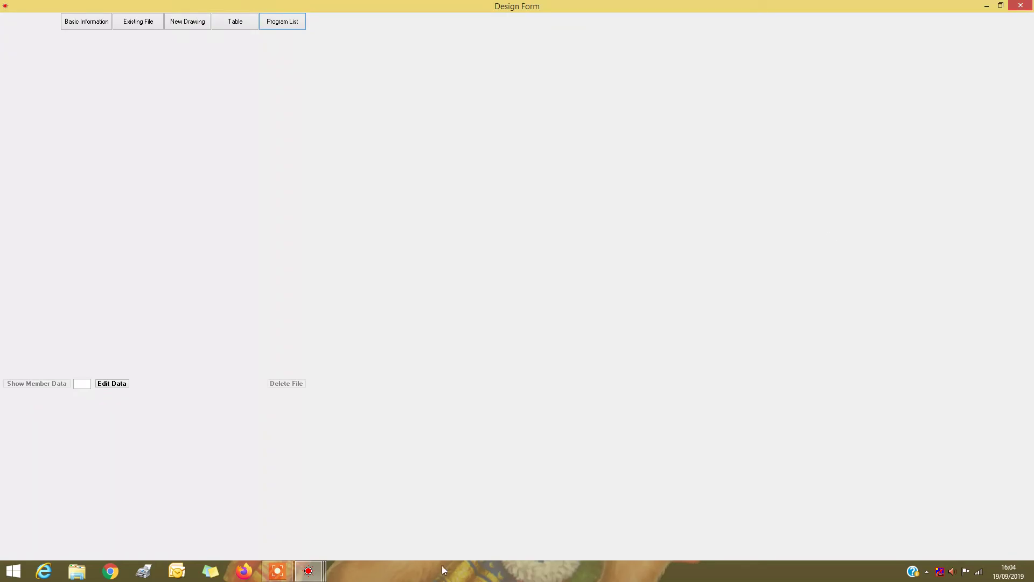
Step: Bring up the individual spread footing design form from the program list and list the footings of the last executed 2D frame
{"action": "mouse_move", "coordinate": [325, 565]}
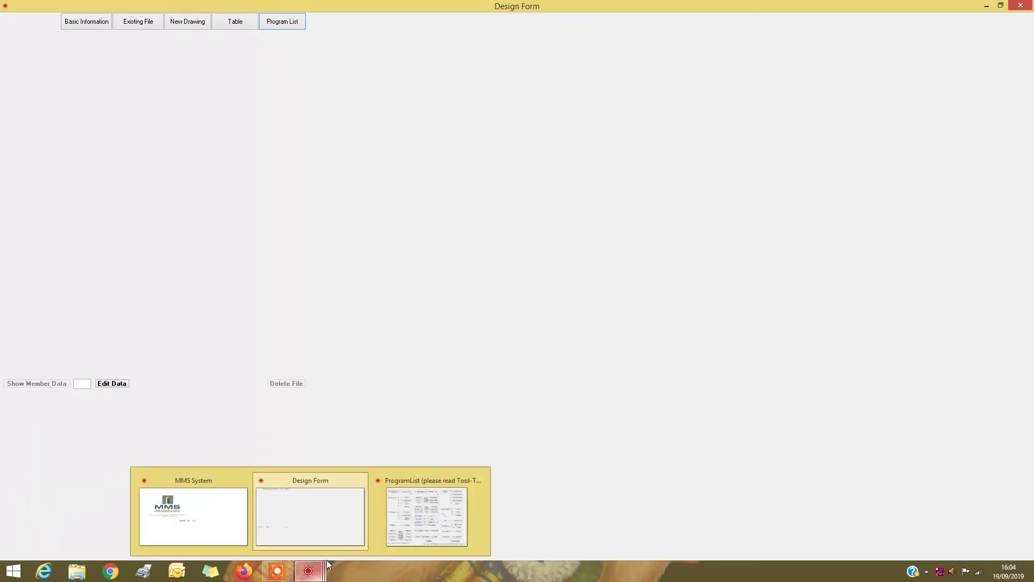
{"action": "left_click", "coordinate": [415, 524]}
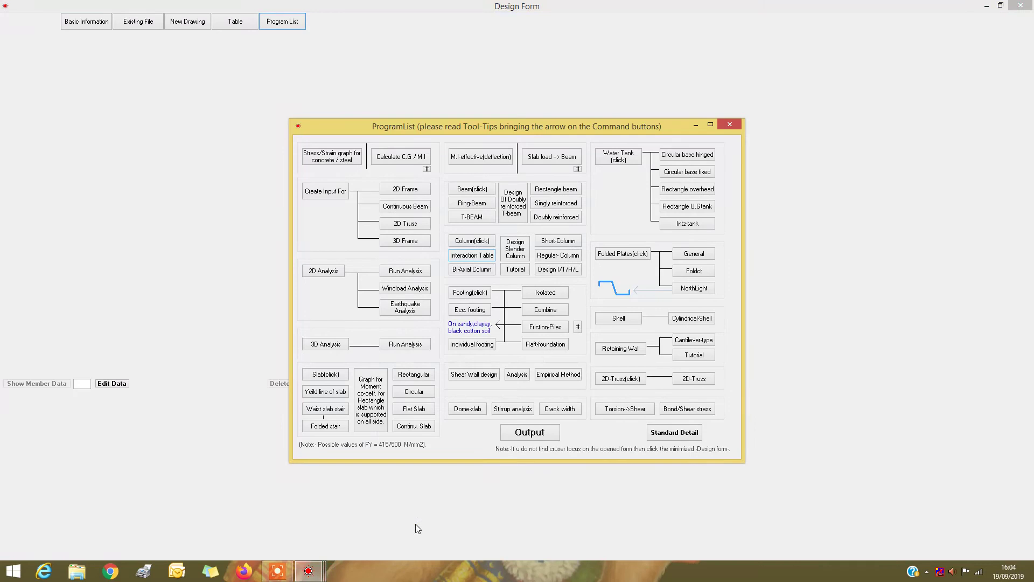
{"action": "left_click", "coordinate": [473, 345]}
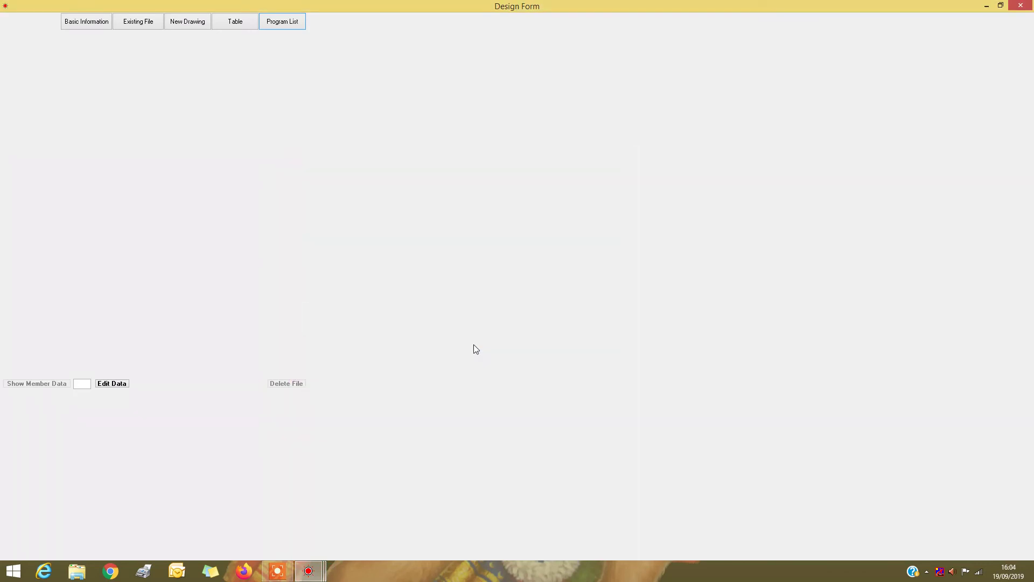
{"action": "mouse_move", "coordinate": [321, 560]}
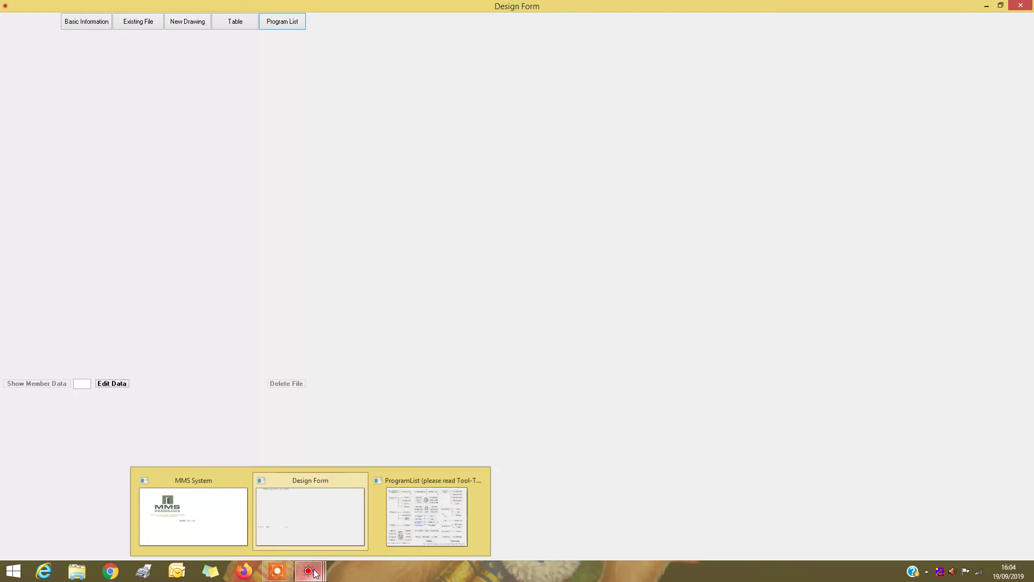
{"action": "left_click", "coordinate": [415, 523]}
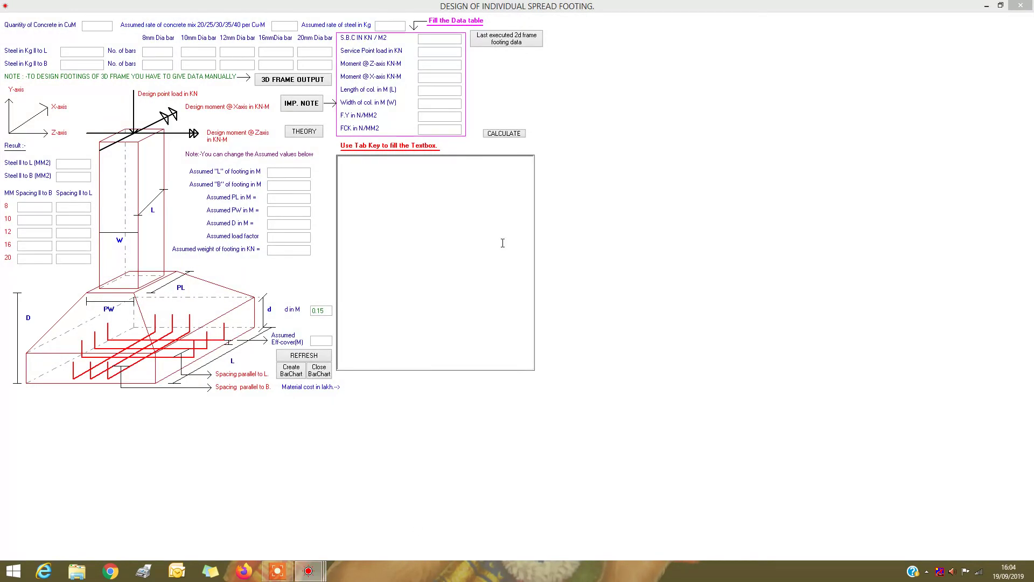
{"action": "left_click", "coordinate": [521, 43]}
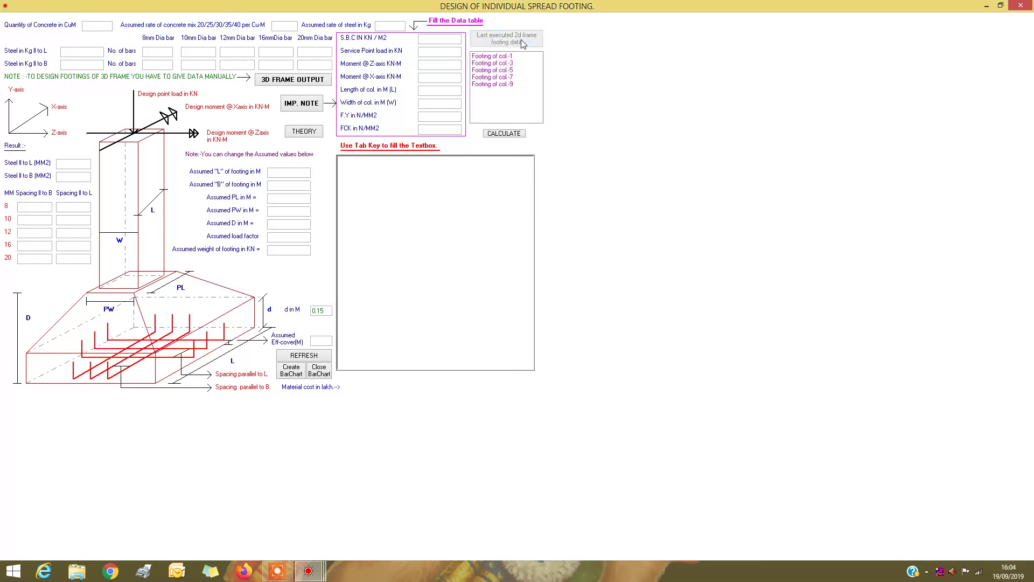